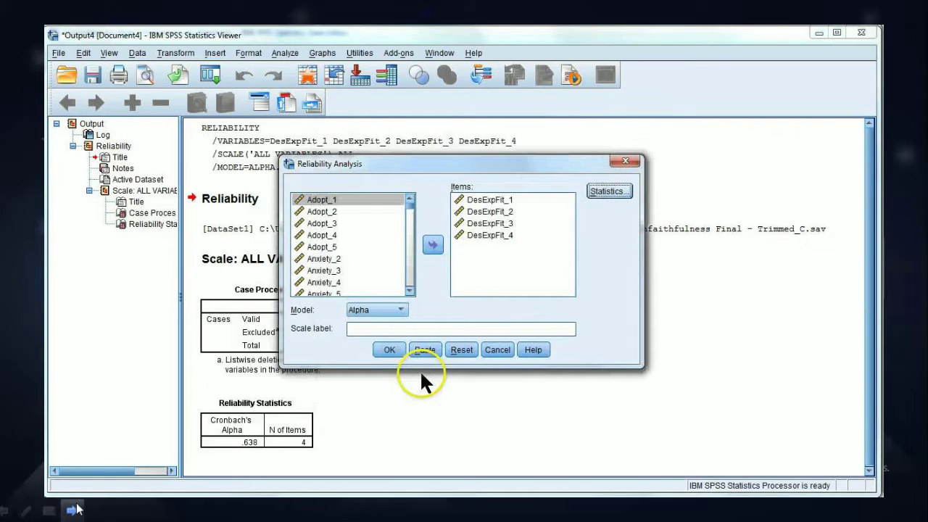
{"action": "left_click", "coordinate": [74, 510]}
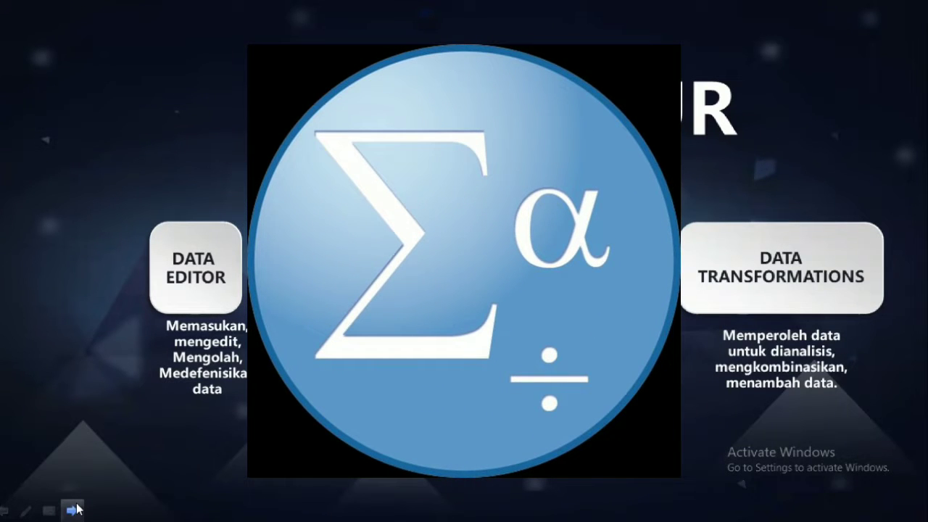
{"action": "left_click", "coordinate": [76, 509]}
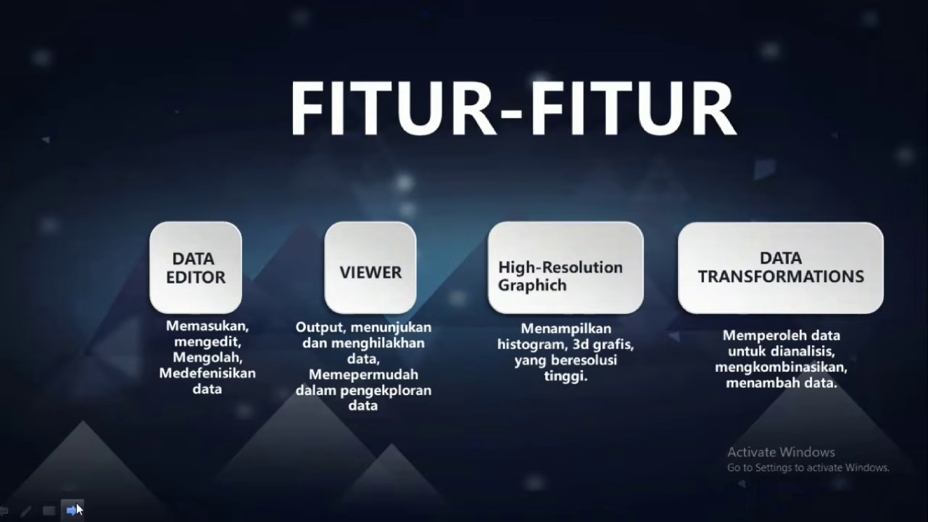
{"action": "left_click", "coordinate": [75, 510]}
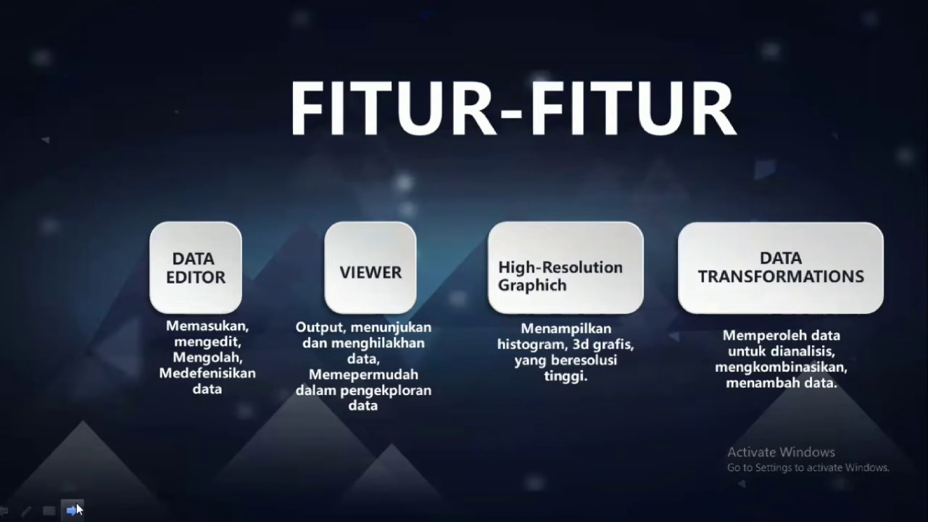
{"action": "left_click", "coordinate": [75, 510]}
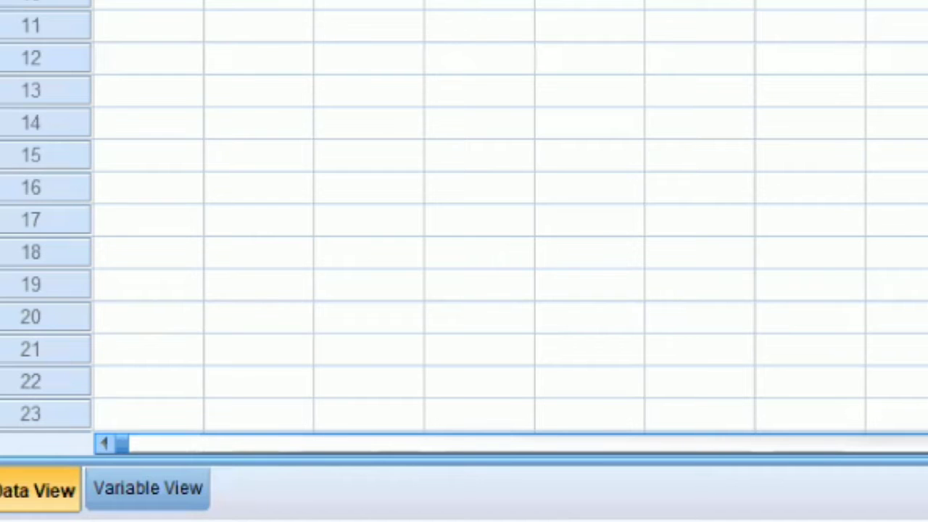
Step: Show the variable definitions of the empty dataset and open the first variable's name for editing
{"action": "mouse_move", "coordinate": [798, 518]}
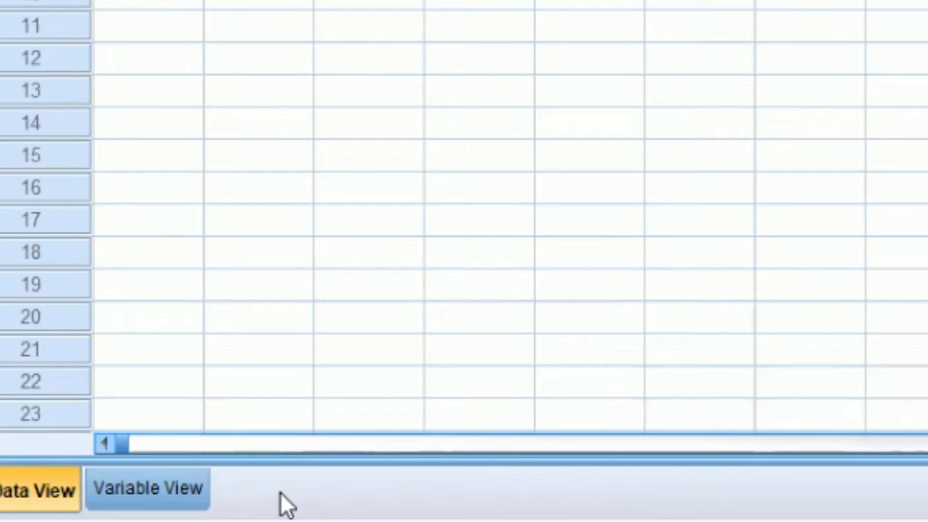
{"action": "left_click", "coordinate": [171, 486]}
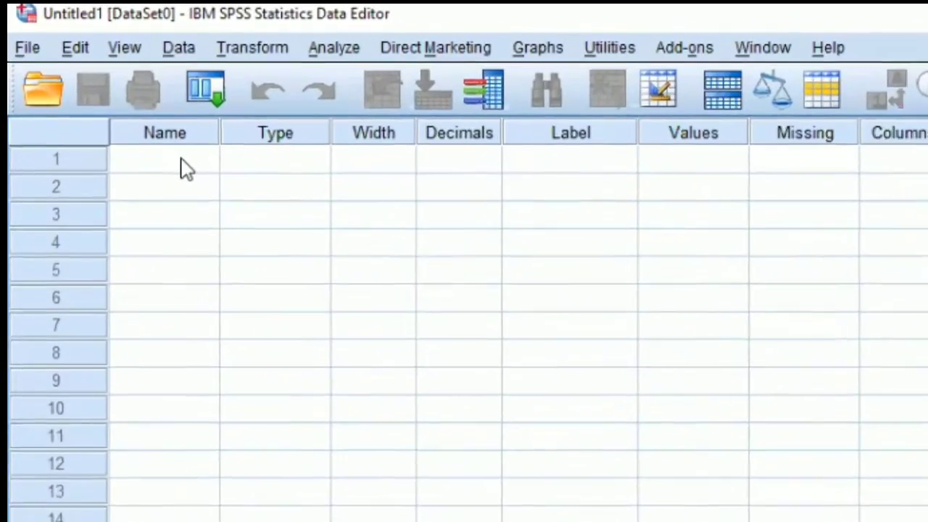
{"action": "left_click", "coordinate": [173, 152]}
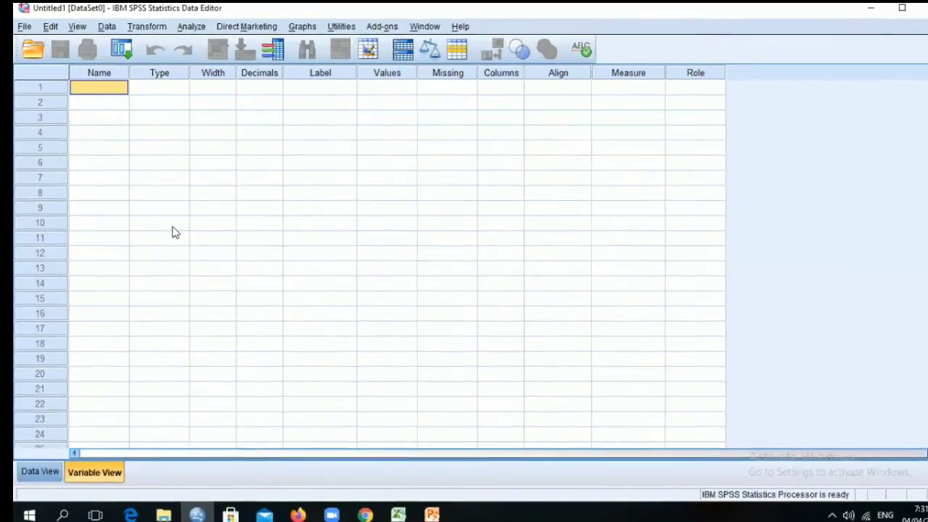
{"action": "left_click", "coordinate": [108, 90]}
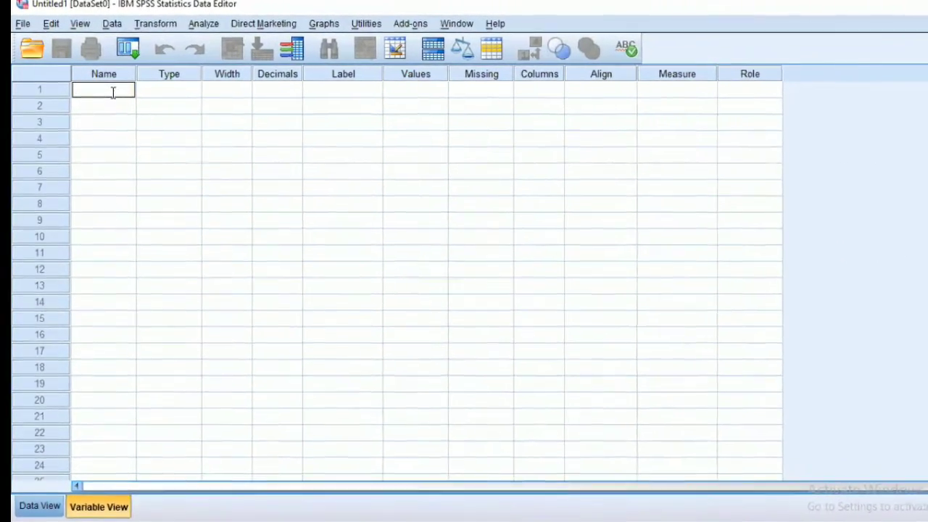
{"action": "type", "text": "pERL"}
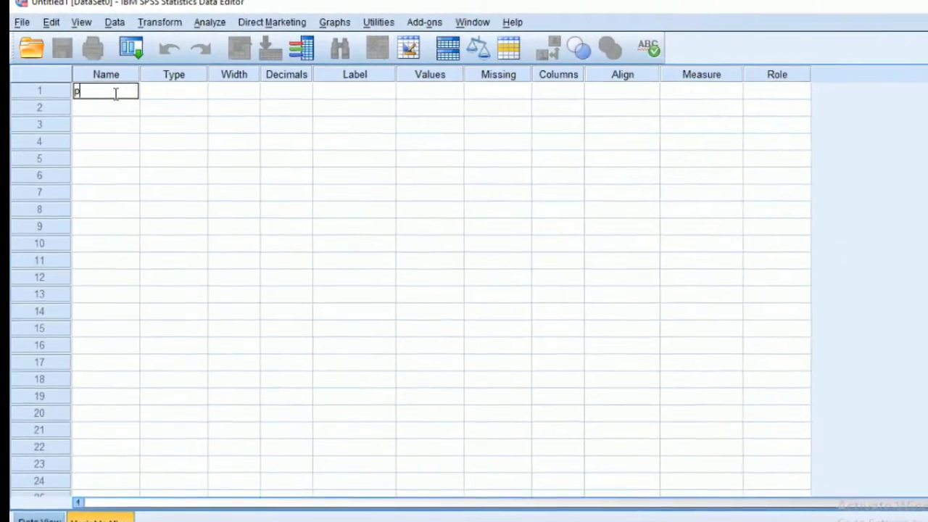
{"action": "type", "text": "AKUAN"}
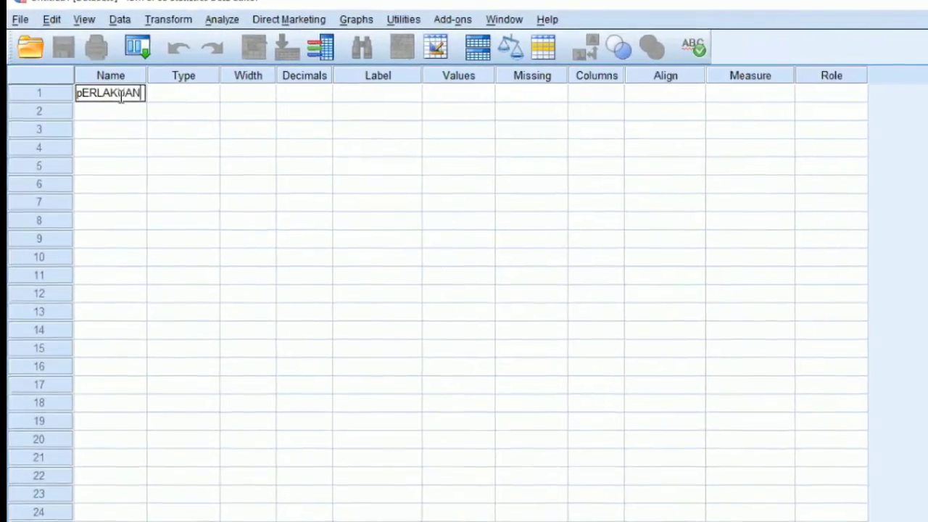
{"action": "key", "text": "BackSpace"}
{"action": "key", "text": "BackSpace"}
{"action": "key", "text": "BackSpace"}
{"action": "key", "text": "BackSpace"}
{"action": "key", "text": "BackSpace"}
{"action": "key", "text": "BackSpace"}
{"action": "key", "text": "BackSpace"}
{"action": "key", "text": "BackSpace"}
{"action": "key", "text": "BackSpace"}
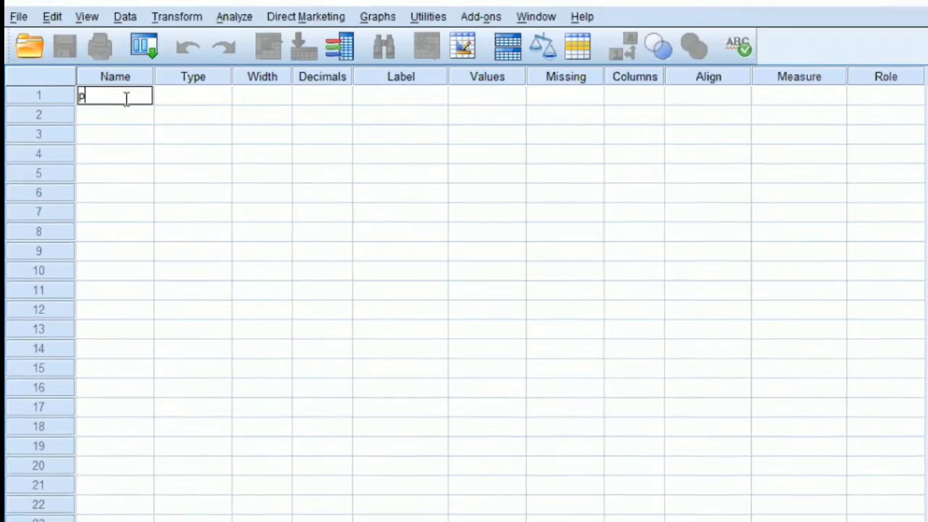
{"action": "type", "text": "p"}
{"action": "key", "text": "BackSpace"}
{"action": "type", "text": "p"}
{"action": "key", "text": "BackSpace"}
Step: Name the variables in the first three rows Perlakuan, Data and Ulangan
{"action": "type", "text": "Perlakuan"}
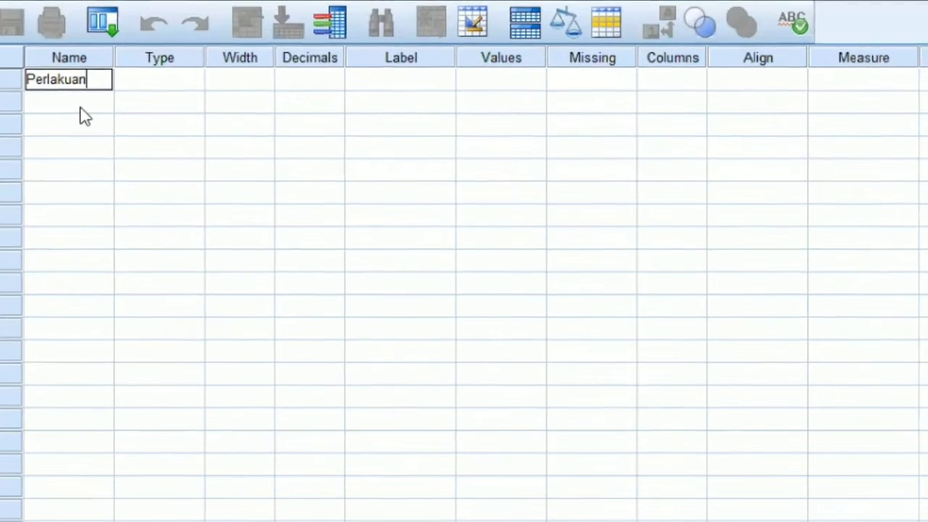
{"action": "left_click", "coordinate": [36, 97]}
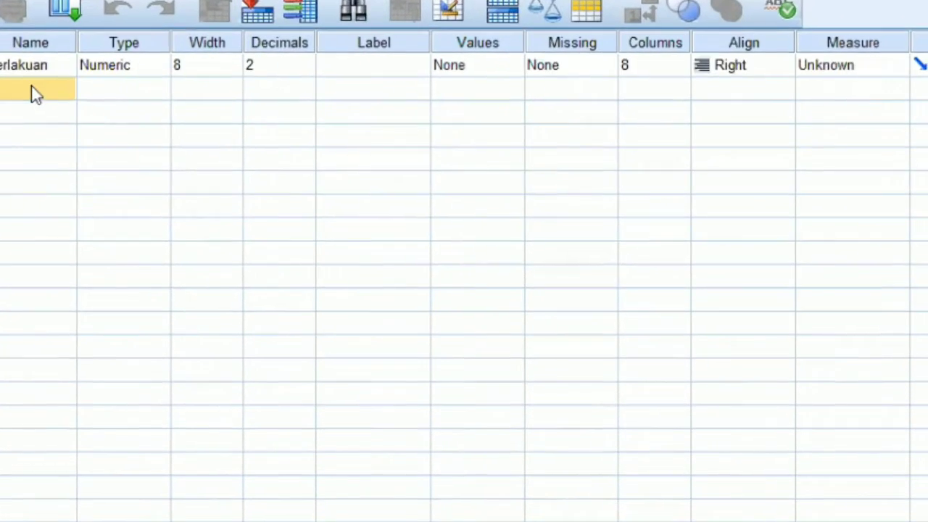
{"action": "left_click", "coordinate": [16, 86]}
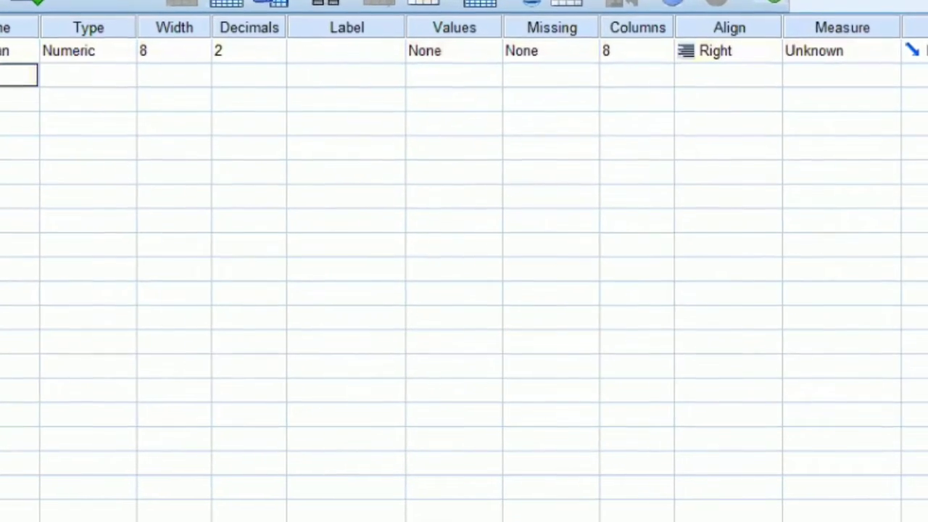
{"action": "key", "text": "Return"}
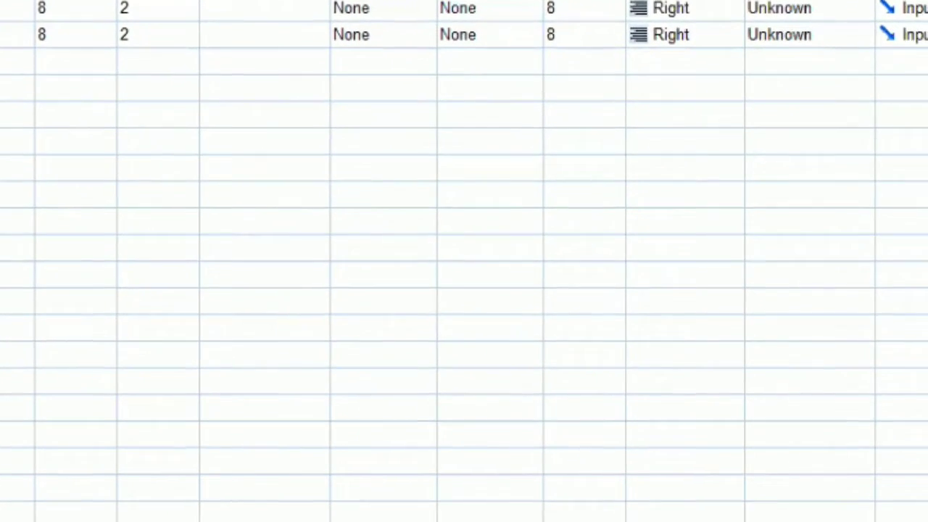
Step: Set the variable type of Perlakuan to String, keeping Data and Ulangan numeric
{"action": "left_click", "coordinate": [58, 27]}
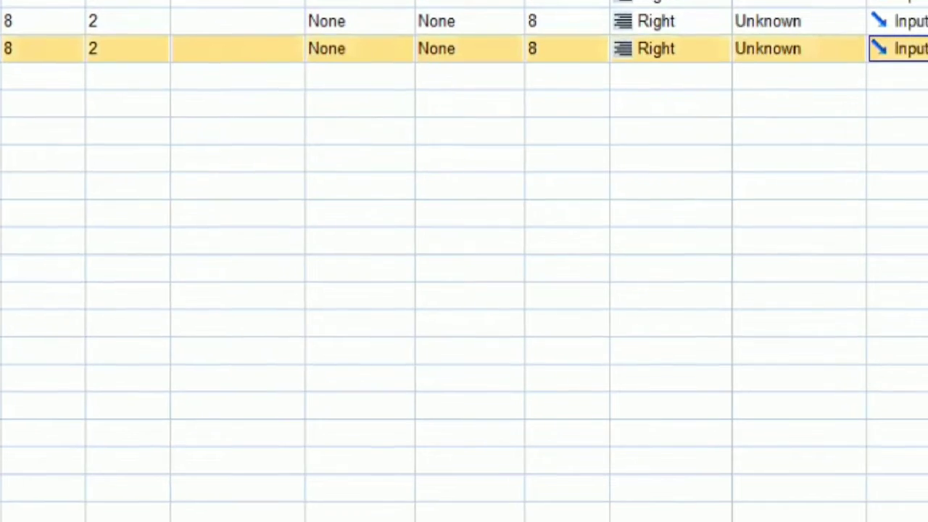
{"action": "left_click", "coordinate": [2, 42]}
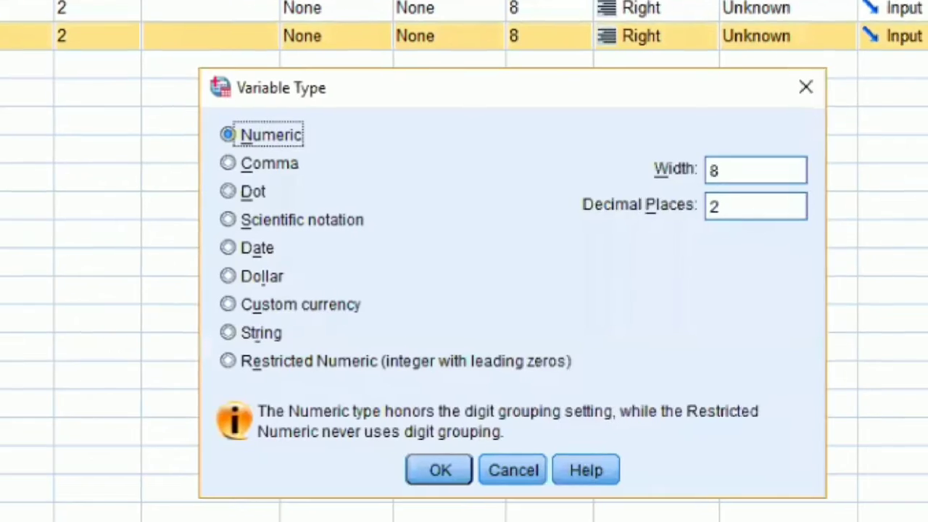
{"action": "left_click", "coordinate": [435, 473]}
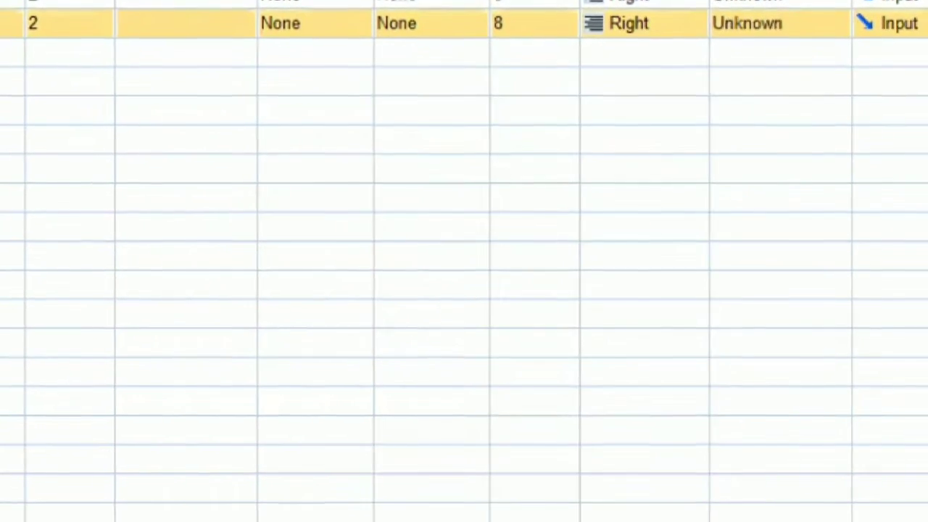
{"action": "left_click", "coordinate": [1, 17]}
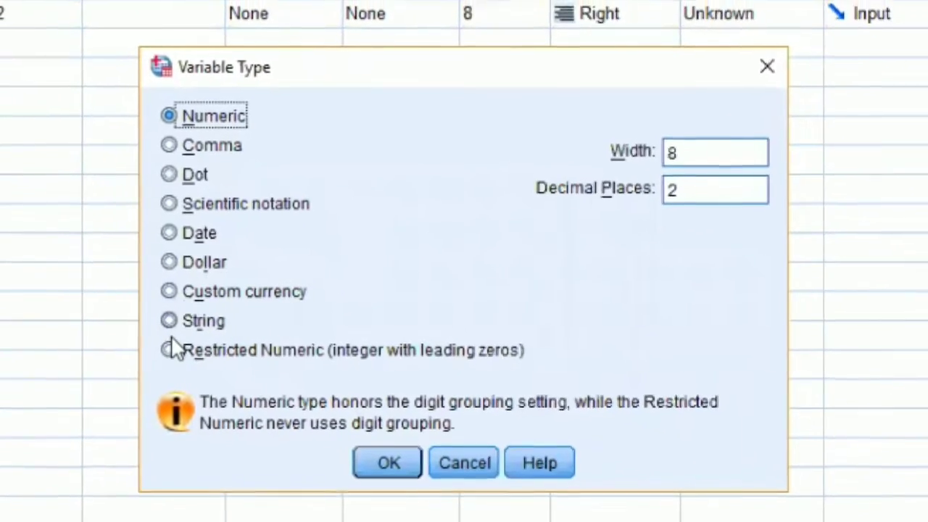
{"action": "left_click", "coordinate": [184, 320]}
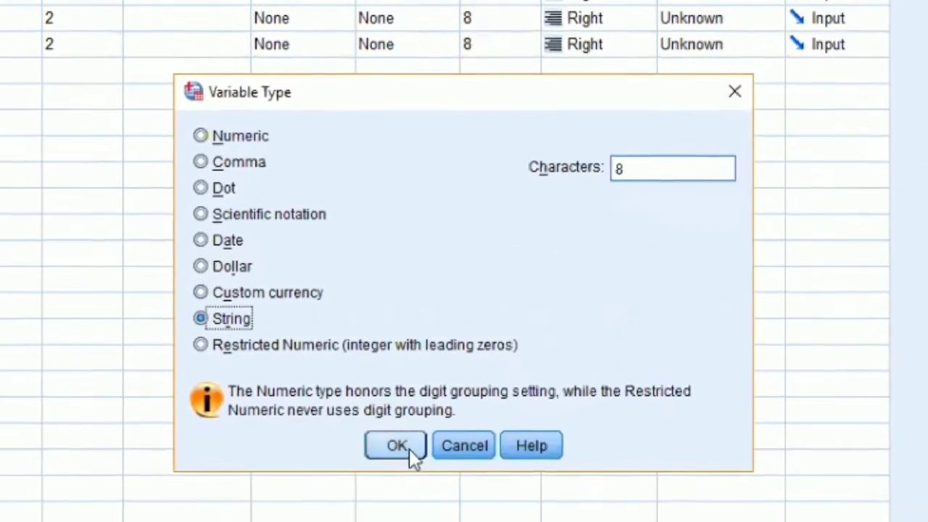
{"action": "left_click", "coordinate": [391, 454]}
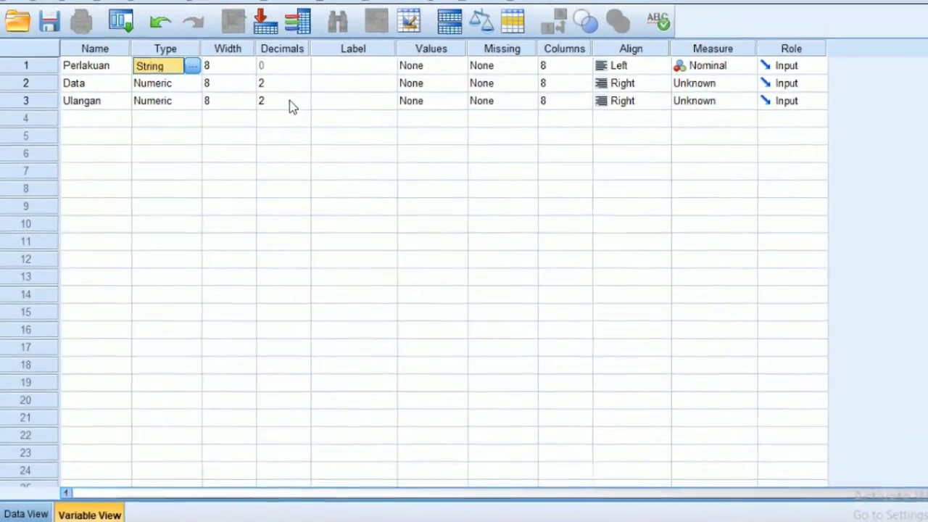
Step: Set the number of decimals for the Ulangan variable to 0
{"action": "left_click", "coordinate": [284, 108]}
{"action": "left_click", "coordinate": [325, 99]}
{"action": "left_click", "coordinate": [325, 100]}
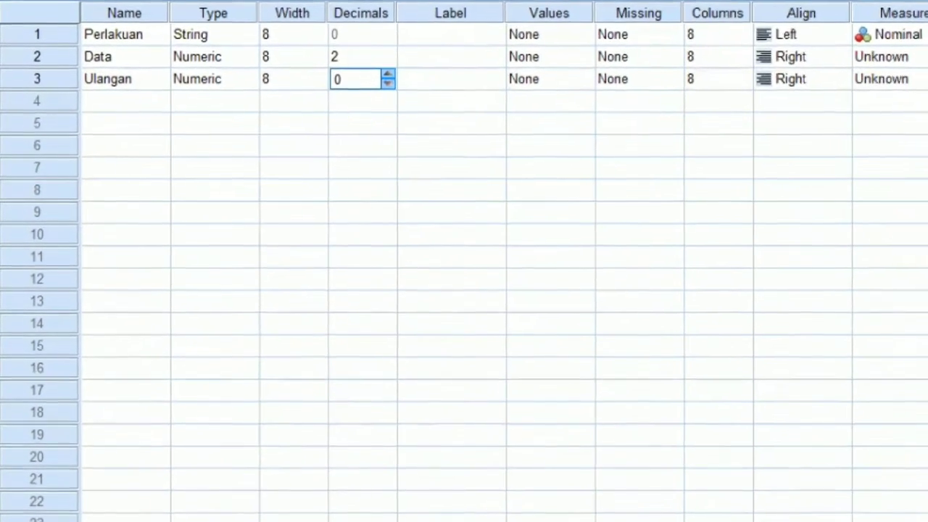
Step: Switch to the Excel worksheet and copy the Perlakuan, Ulangan and Data records in A2:C13 without the header row
{"action": "key", "text": "ctrl+t"}
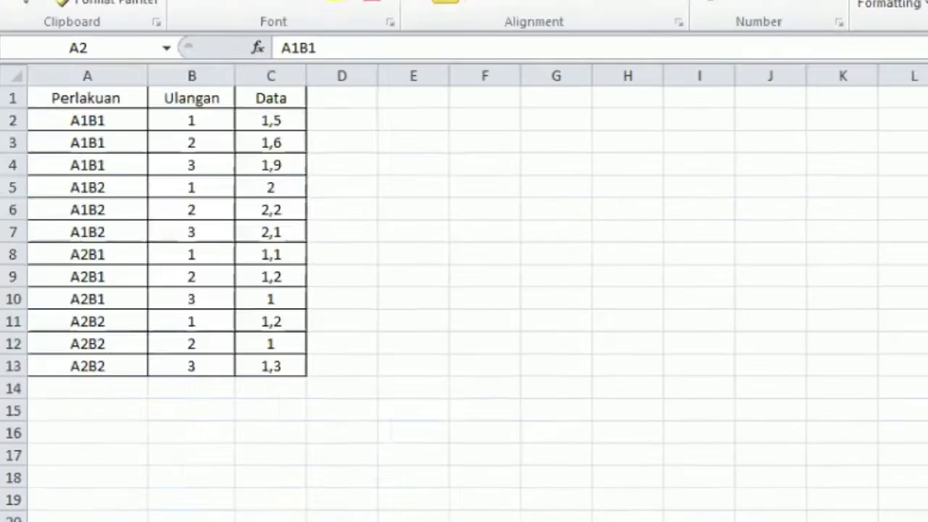
{"action": "key", "text": "ctrl+shift+End"}
{"action": "left_click_drag", "start_coordinate": [74, 118], "coordinate": [271, 379]}
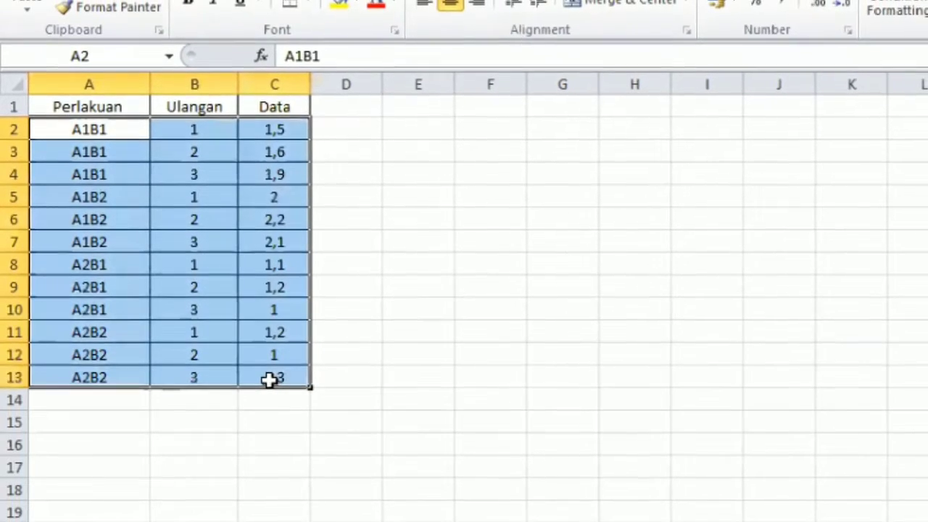
{"action": "key", "text": "ctrl+c"}
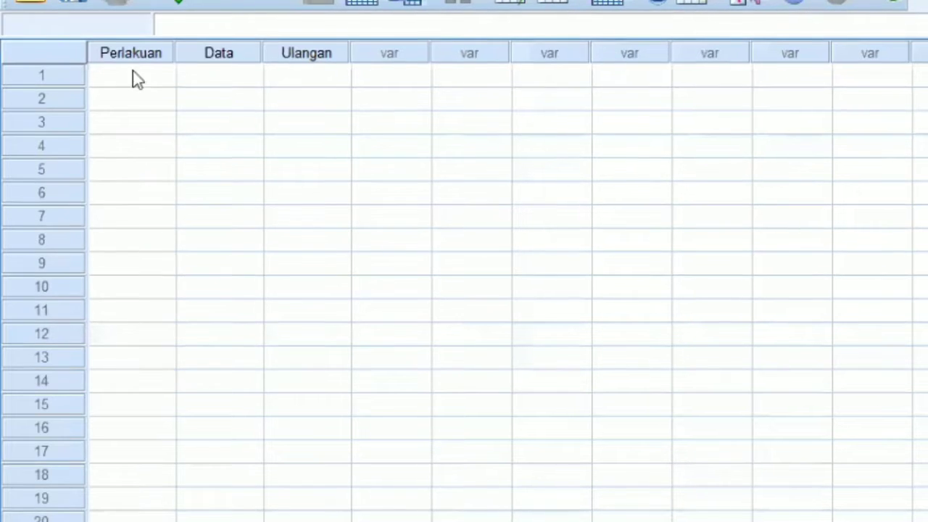
Step: Paste the copied records into the SPSS data sheet, starting at row 1 of the Perlakuan column
{"action": "left_click", "coordinate": [133, 78]}
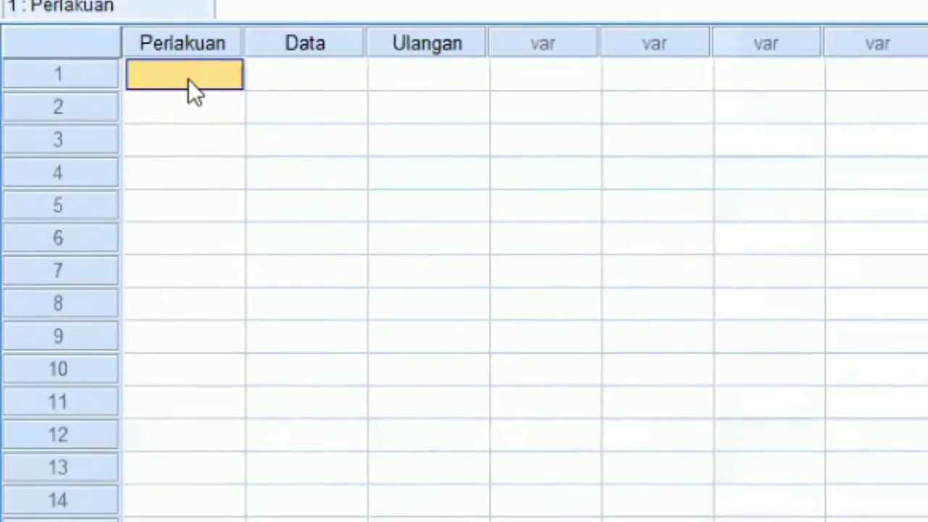
{"action": "left_click", "coordinate": [172, 78]}
{"action": "key", "text": "ctrl+v"}
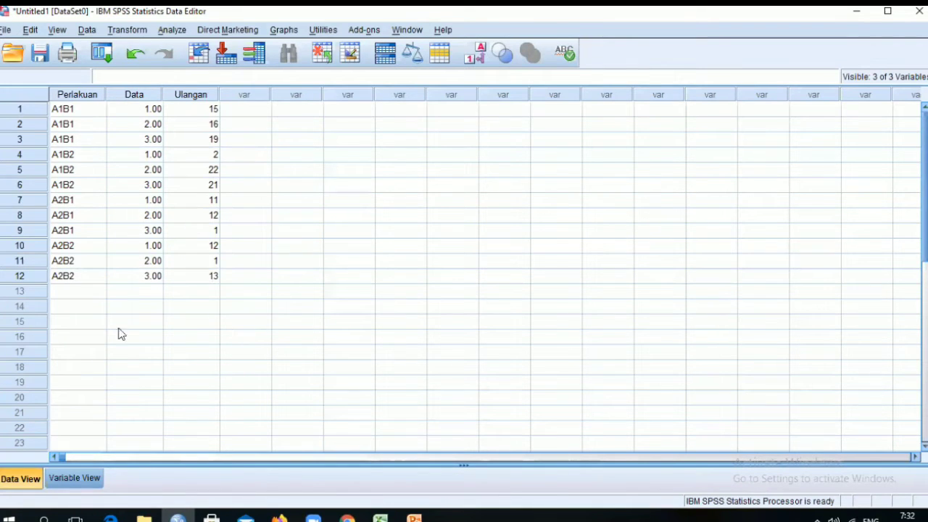
Step: Set the measurement level of the Data and Ulangan variables to Nominal
{"action": "left_click", "coordinate": [81, 477]}
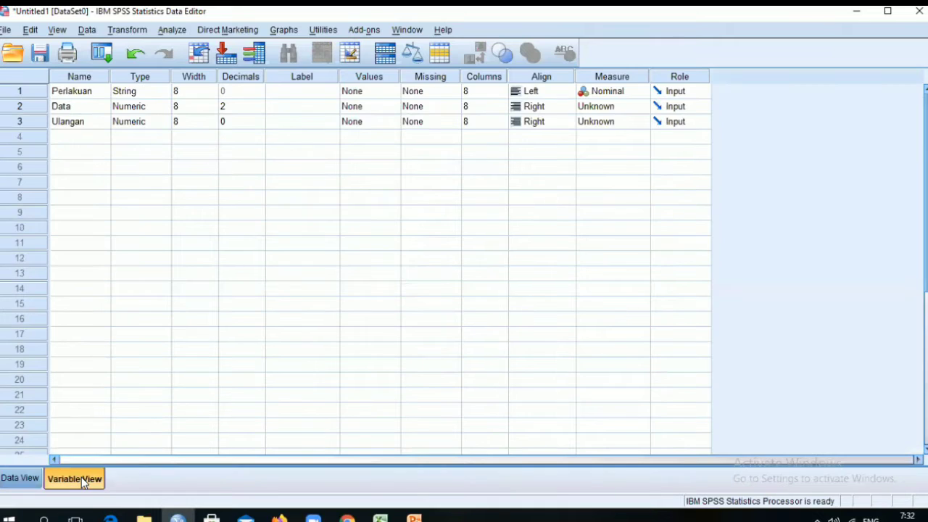
{"action": "left_click", "coordinate": [32, 481]}
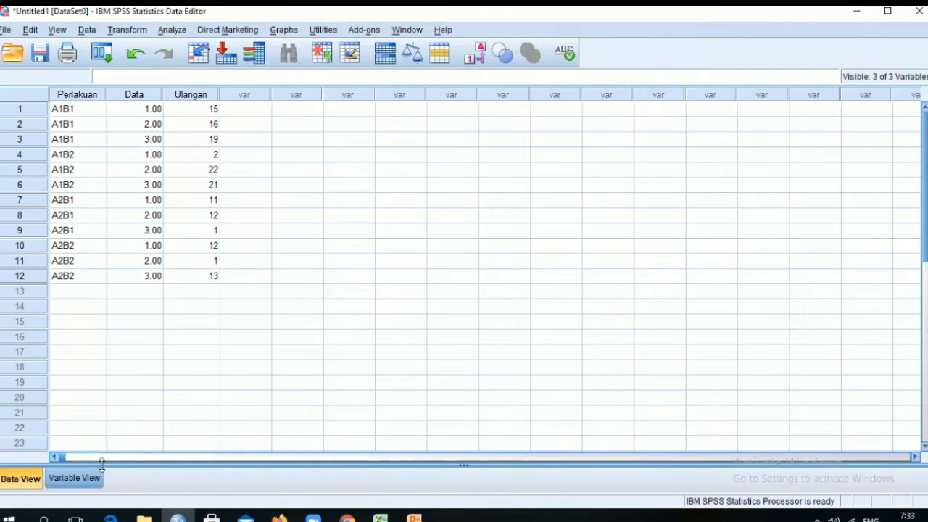
{"action": "left_click", "coordinate": [75, 478]}
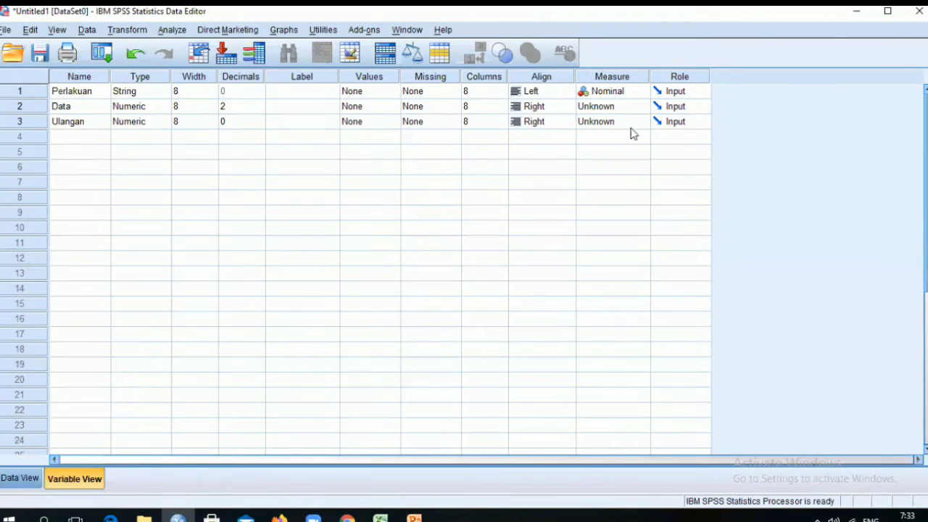
{"action": "left_click", "coordinate": [596, 107]}
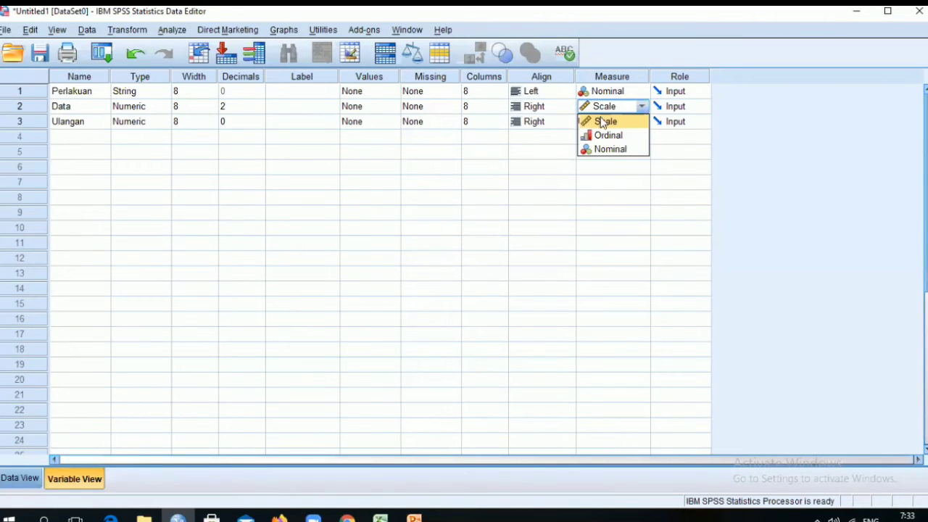
{"action": "left_click", "coordinate": [609, 150]}
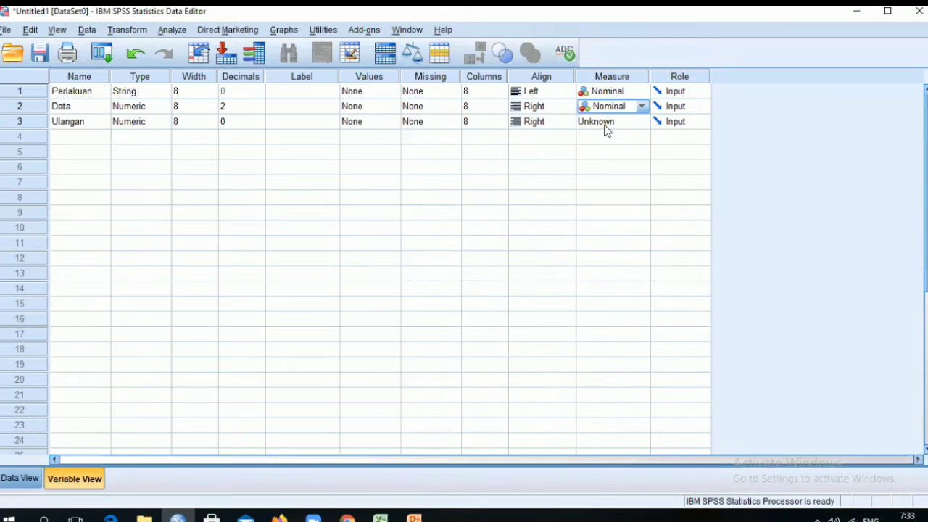
{"action": "left_click", "coordinate": [607, 123]}
{"action": "left_click", "coordinate": [609, 165]}
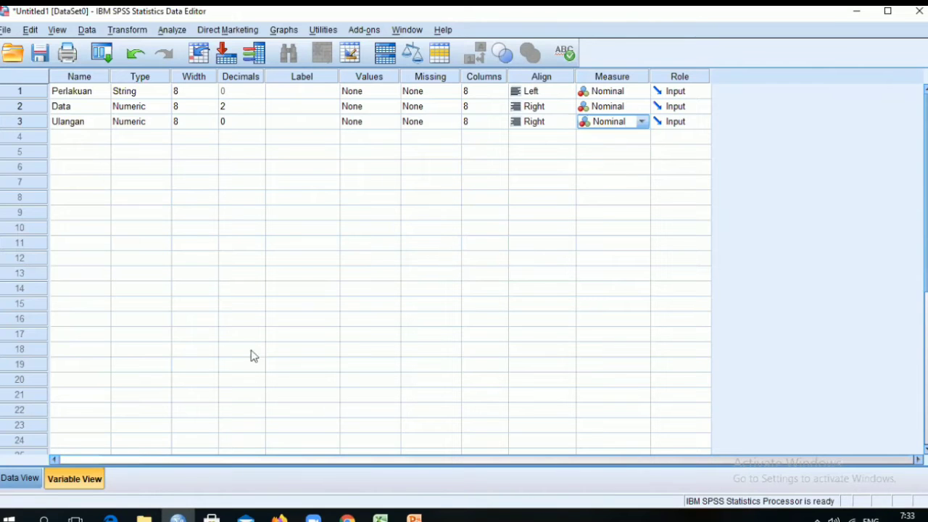
Step: Set up a univariate General Linear Model with Data as the dependent variable and Perlakuan as the fixed factor
{"action": "left_click", "coordinate": [22, 478]}
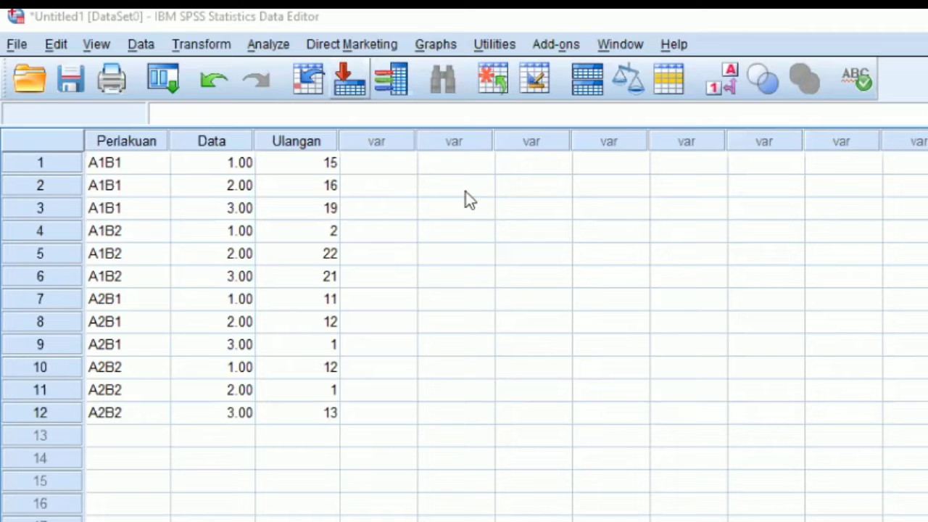
{"action": "left_click", "coordinate": [269, 43]}
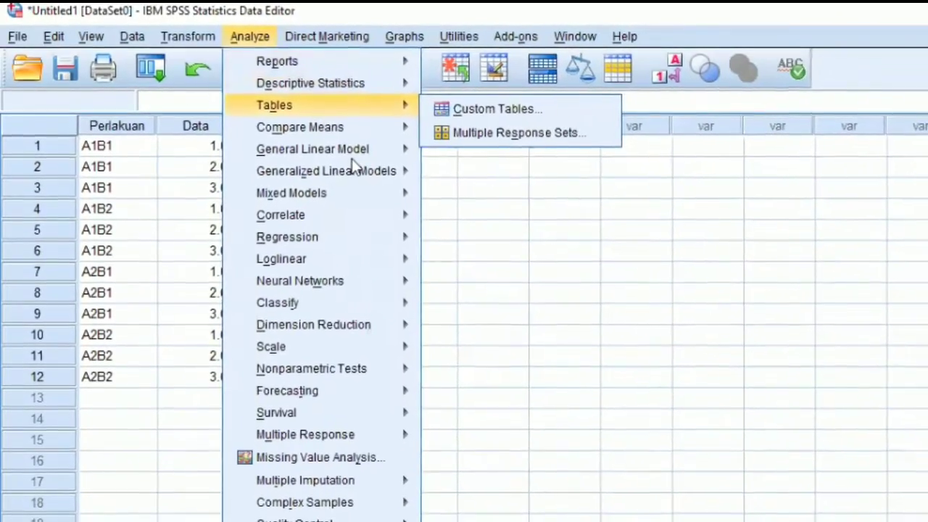
{"action": "mouse_move", "coordinate": [349, 156]}
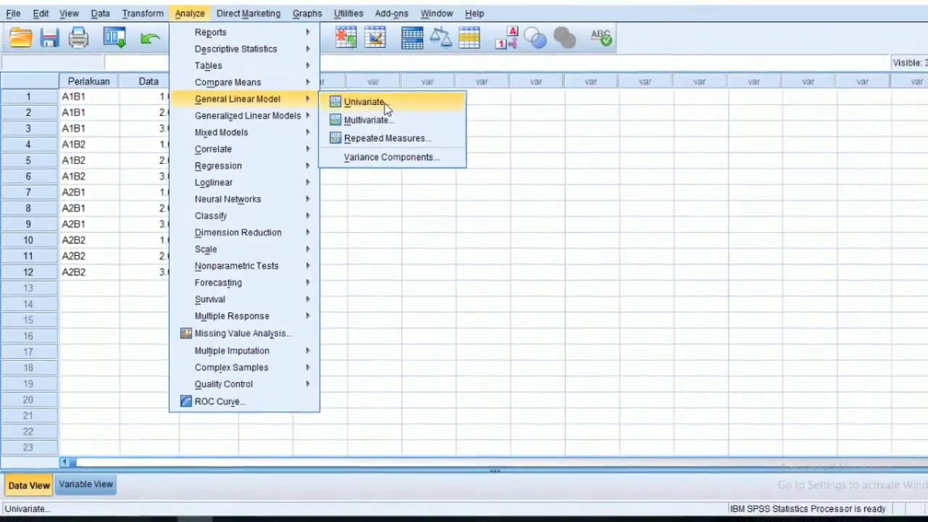
{"action": "left_click", "coordinate": [385, 101]}
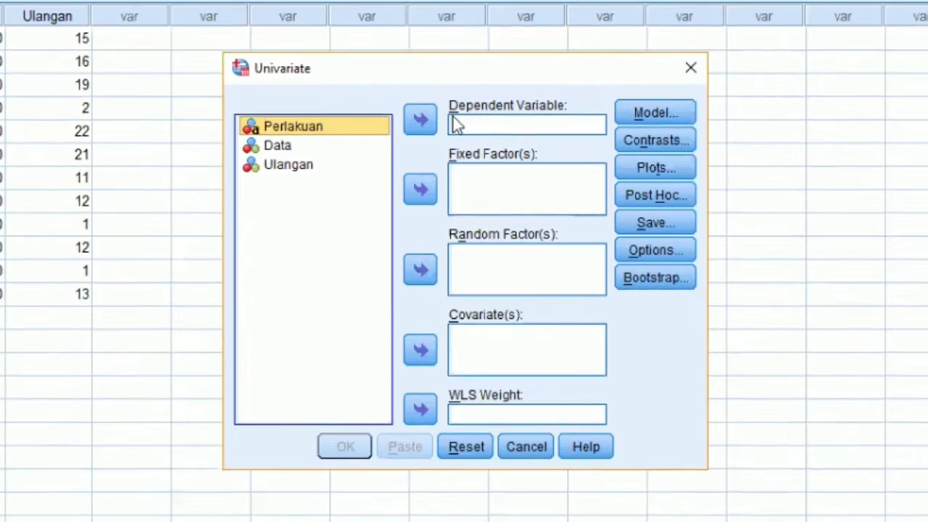
{"action": "left_click", "coordinate": [280, 146]}
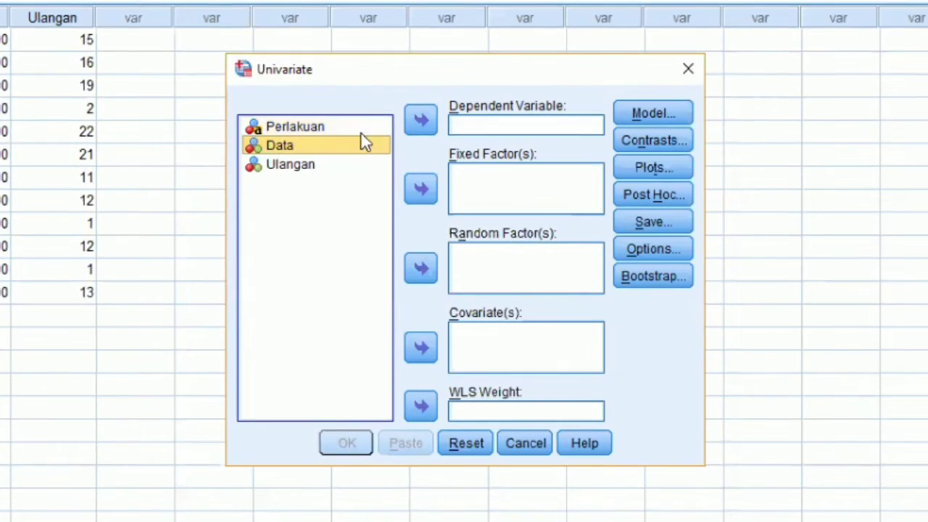
{"action": "left_click", "coordinate": [422, 124]}
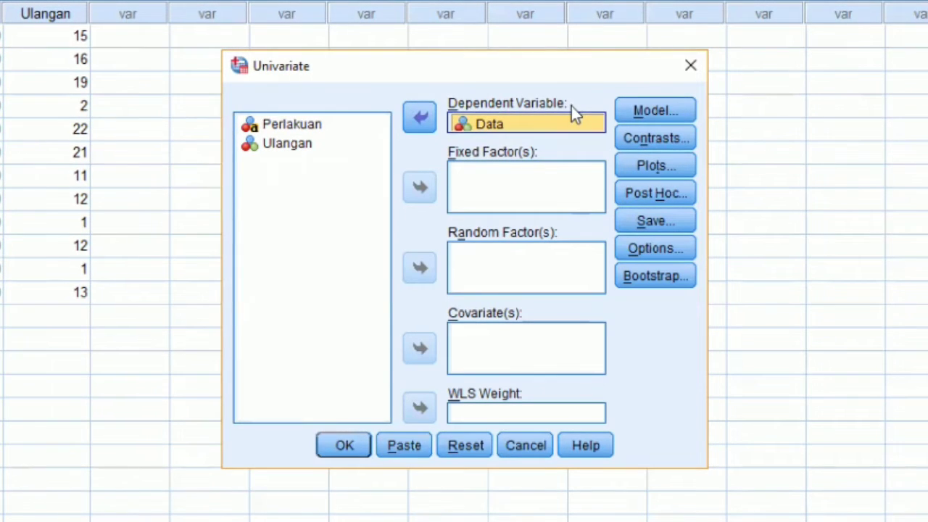
{"action": "left_click", "coordinate": [298, 129]}
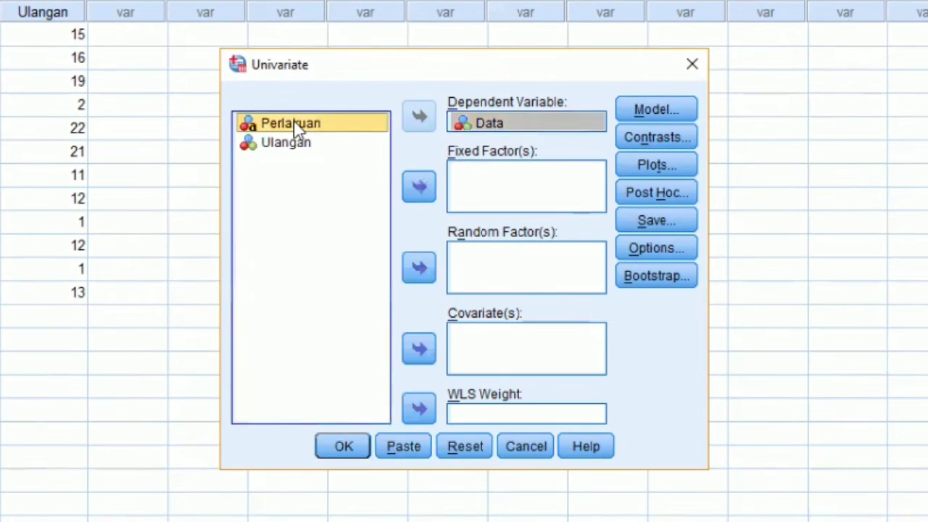
{"action": "left_click", "coordinate": [424, 187]}
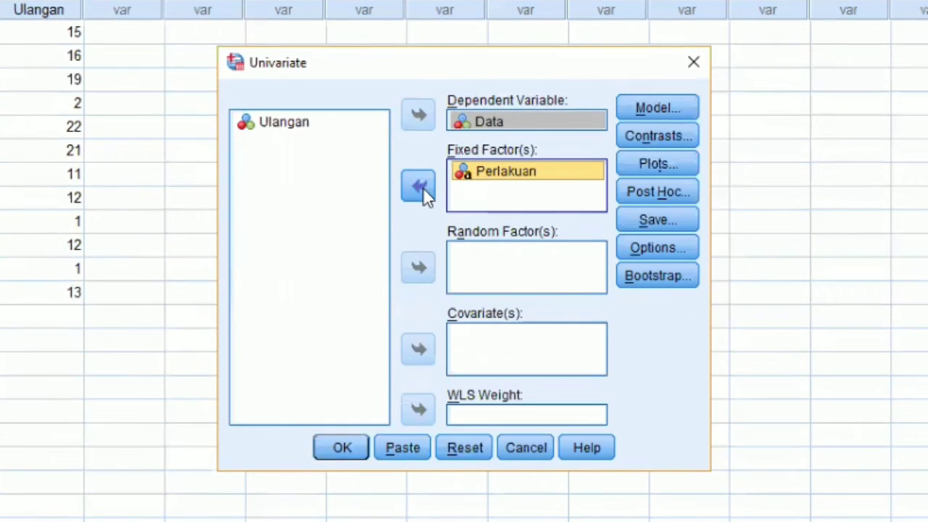
Step: Specify a custom model for the univariate analysis that contains the Perlakuan term
{"action": "left_click", "coordinate": [652, 107]}
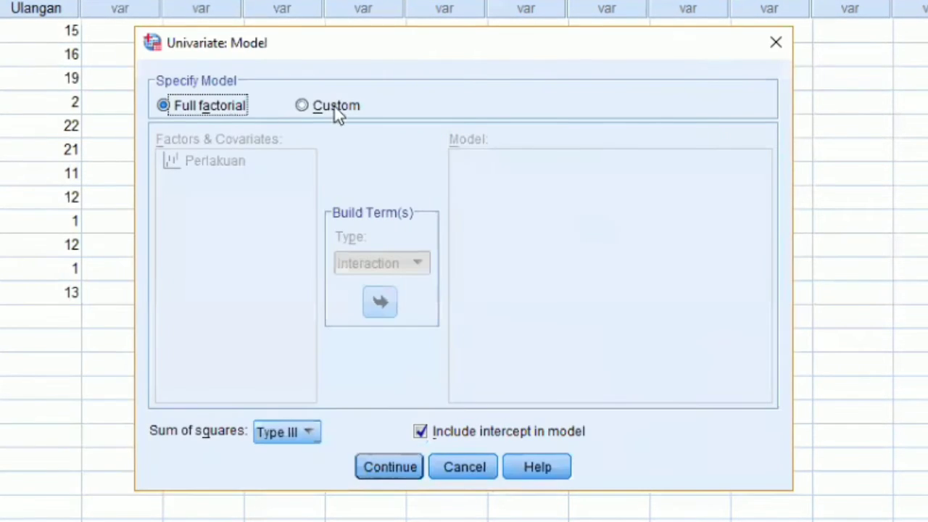
{"action": "left_click", "coordinate": [314, 109]}
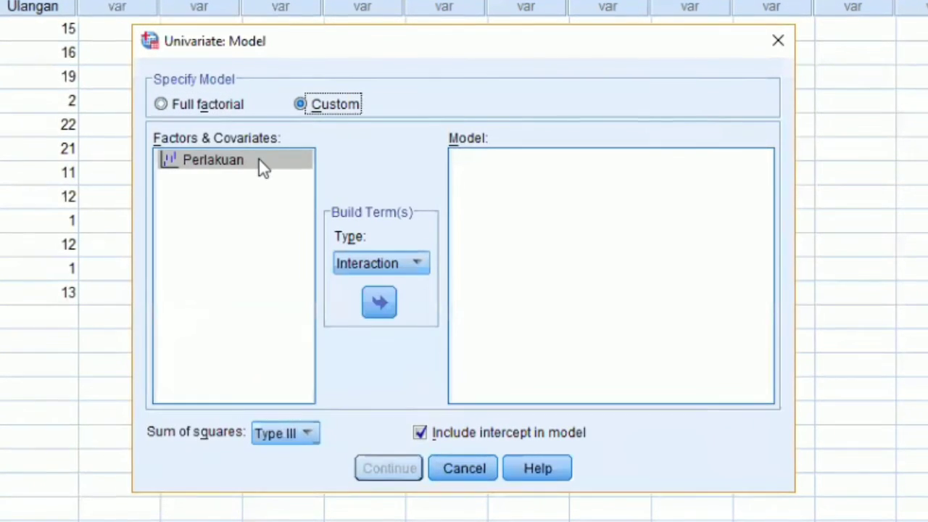
{"action": "left_click", "coordinate": [259, 160]}
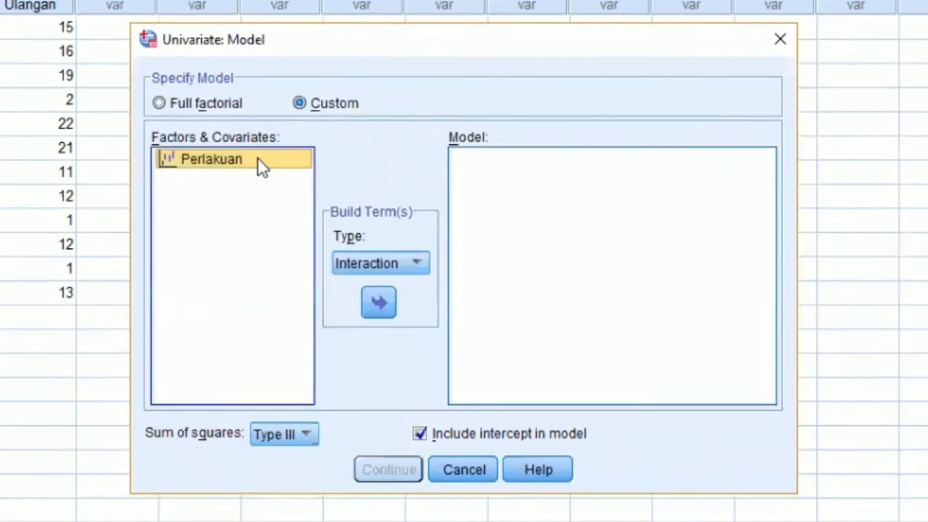
{"action": "left_click", "coordinate": [377, 298]}
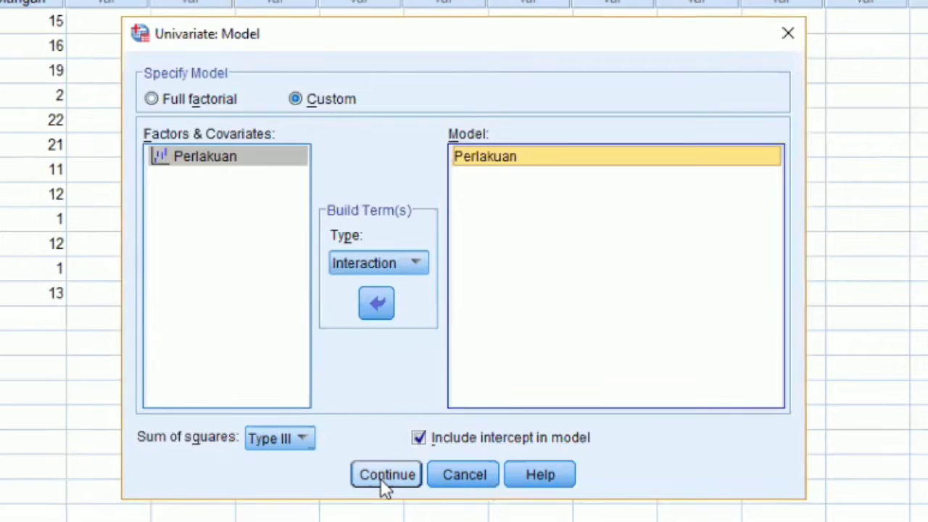
{"action": "left_click", "coordinate": [381, 477]}
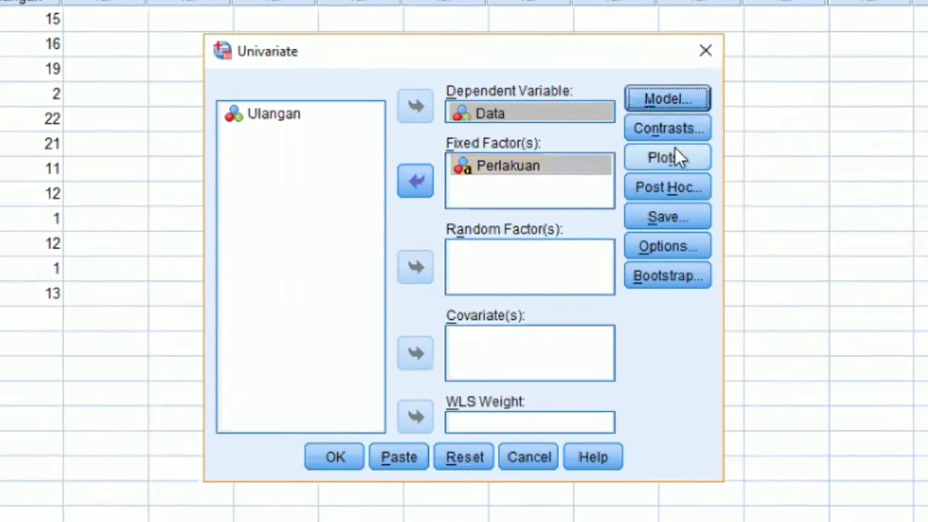
Step: Try to define a profile plot with Perlakuan on the horizontal axis
{"action": "left_click", "coordinate": [676, 158]}
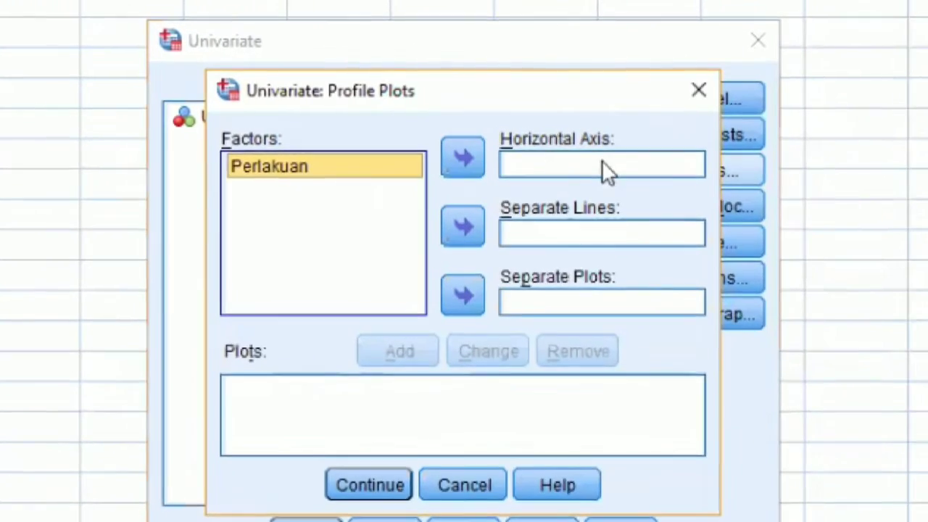
{"action": "left_click", "coordinate": [469, 169]}
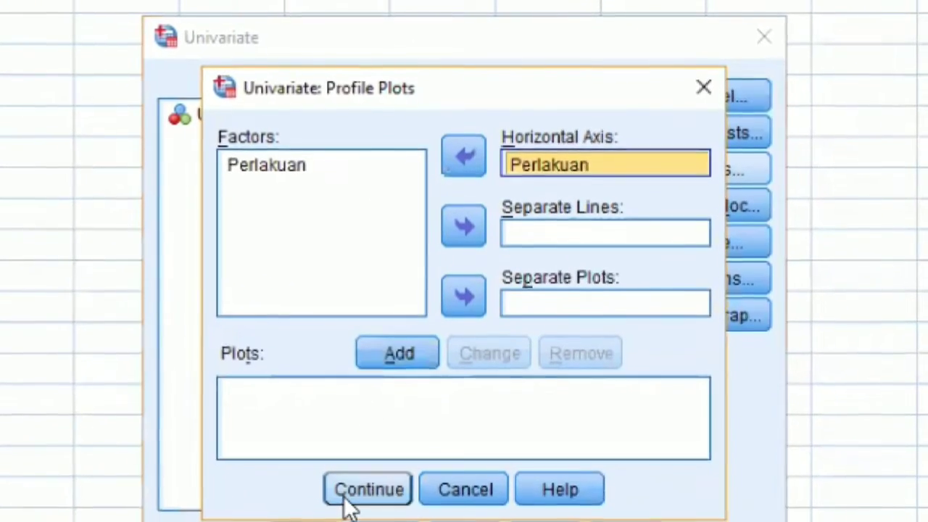
{"action": "left_click", "coordinate": [348, 492]}
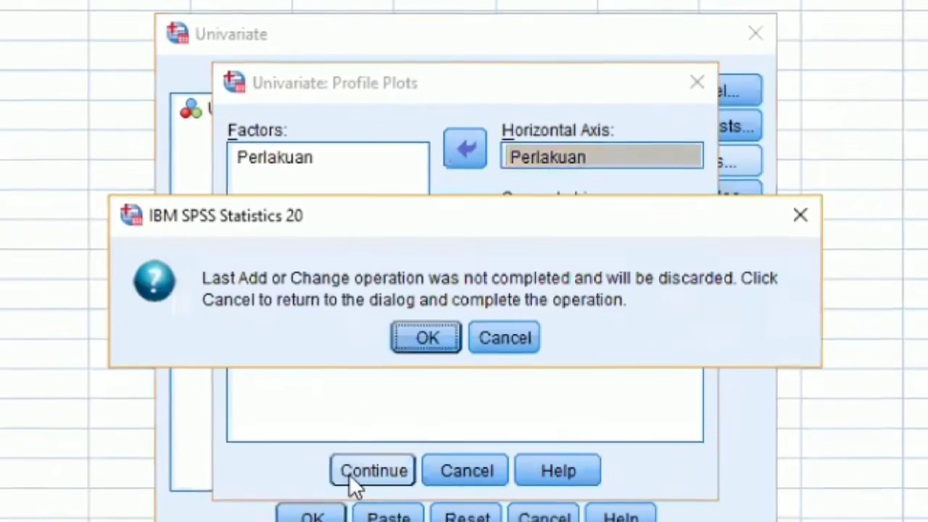
{"action": "left_click", "coordinate": [434, 336]}
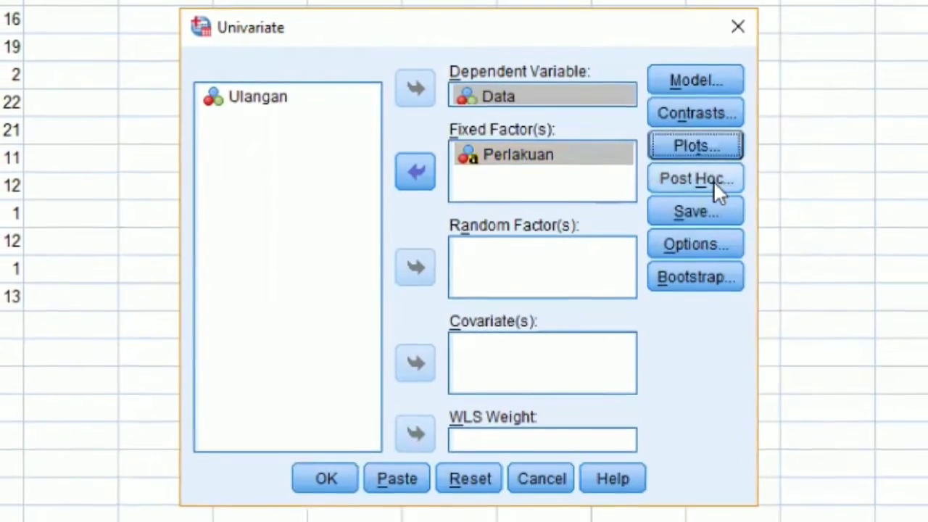
Step: Request the Duncan post hoc test for Perlakuan and run the univariate analysis
{"action": "left_click", "coordinate": [711, 177]}
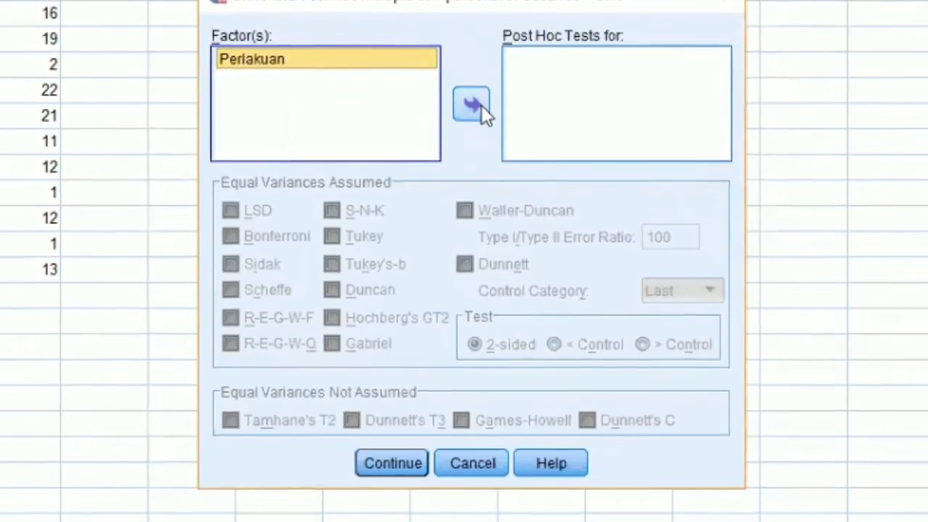
{"action": "left_click", "coordinate": [480, 111]}
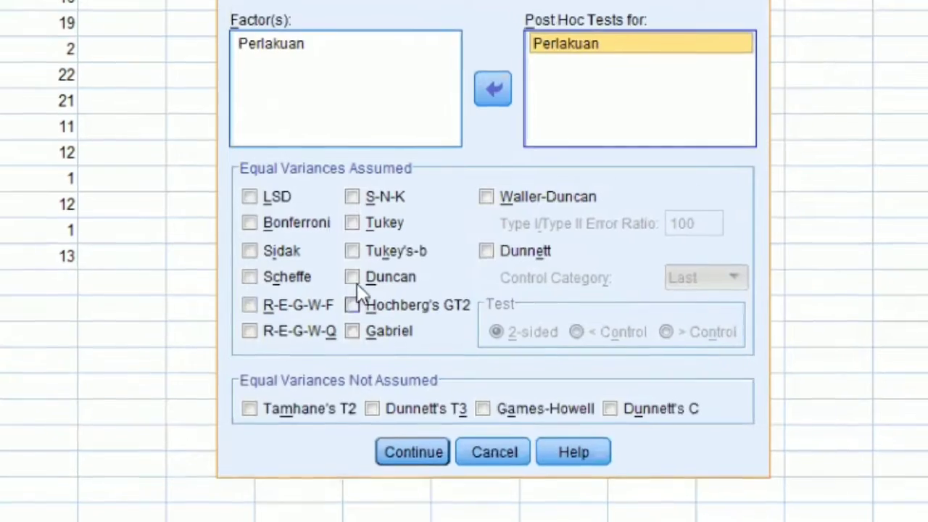
{"action": "left_click", "coordinate": [354, 279]}
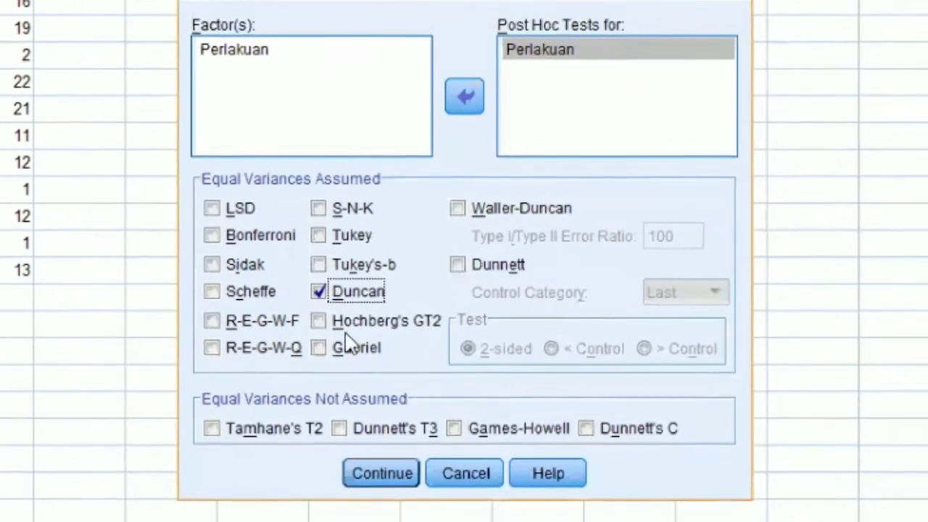
{"action": "left_click", "coordinate": [322, 291]}
{"action": "left_click", "coordinate": [312, 290]}
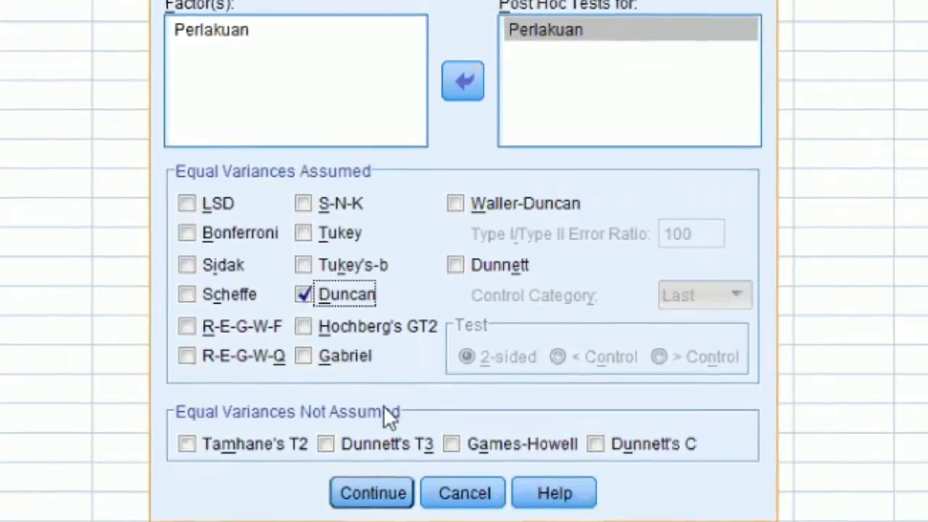
{"action": "left_click", "coordinate": [375, 508]}
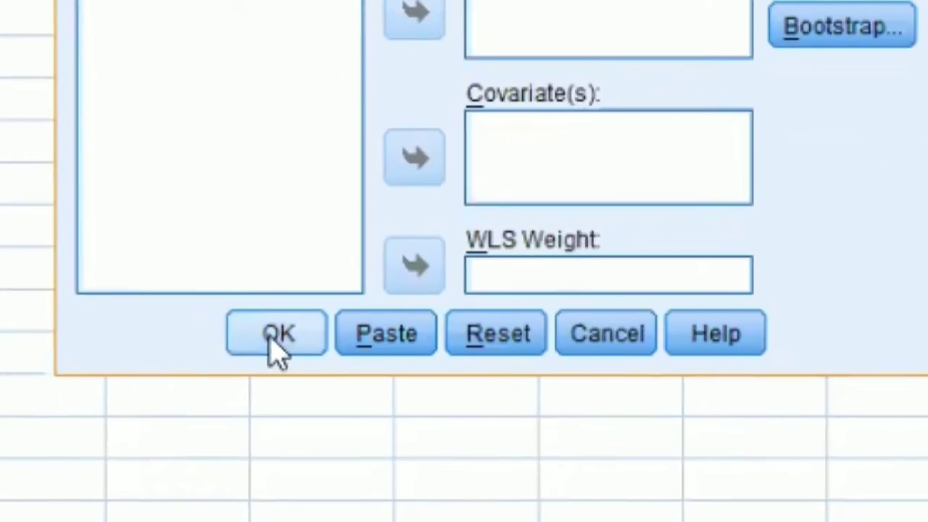
{"action": "left_click", "coordinate": [284, 392]}
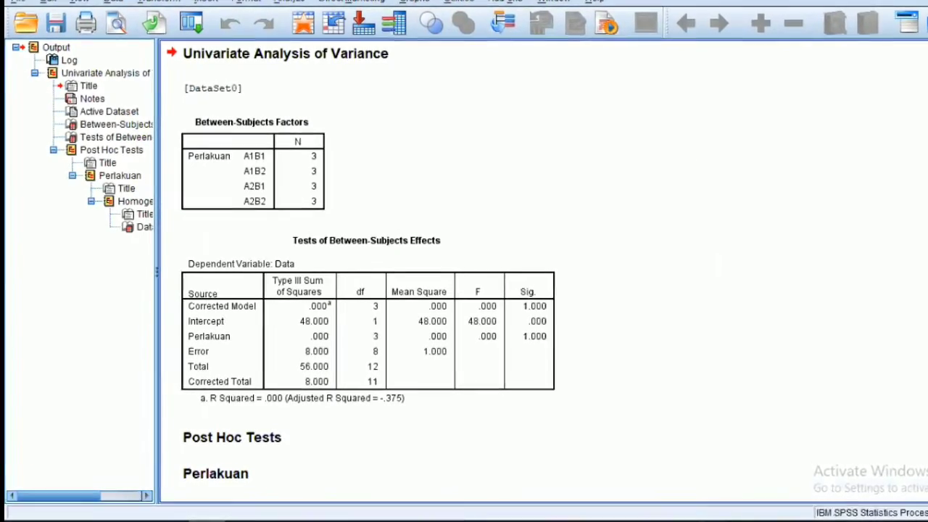
Step: Examine the between-subjects factors, the between-subjects effects table and the Duncan homogeneous subsets in the analysis output
{"action": "scroll", "coordinate": [464, 290], "scroll_direction": "up", "scroll_amount": 3}
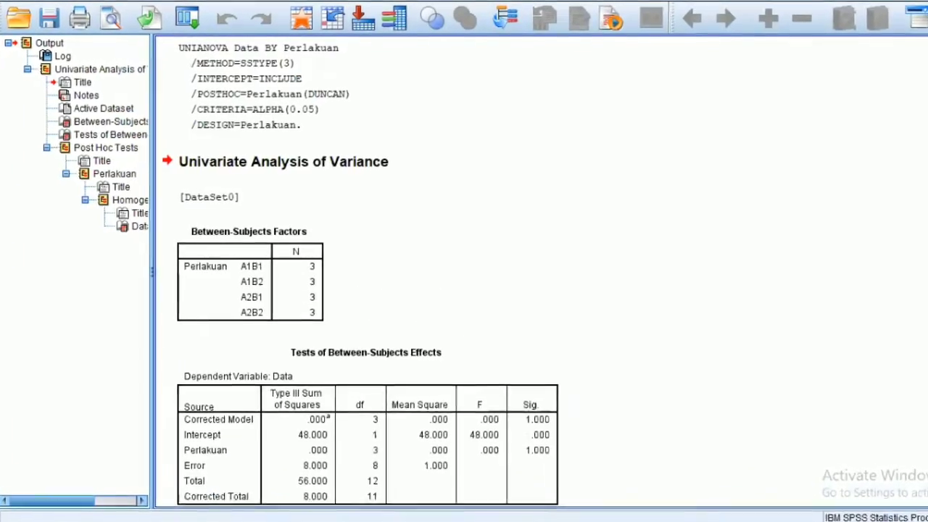
{"action": "scroll", "coordinate": [464, 290], "scroll_direction": "down", "scroll_amount": 3}
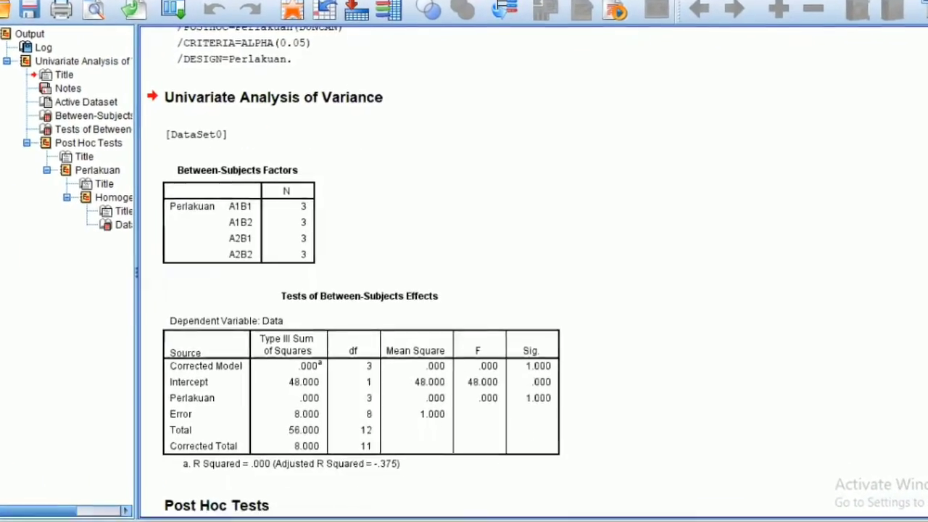
{"action": "scroll", "coordinate": [535, 257], "scroll_direction": "down", "scroll_amount": 3}
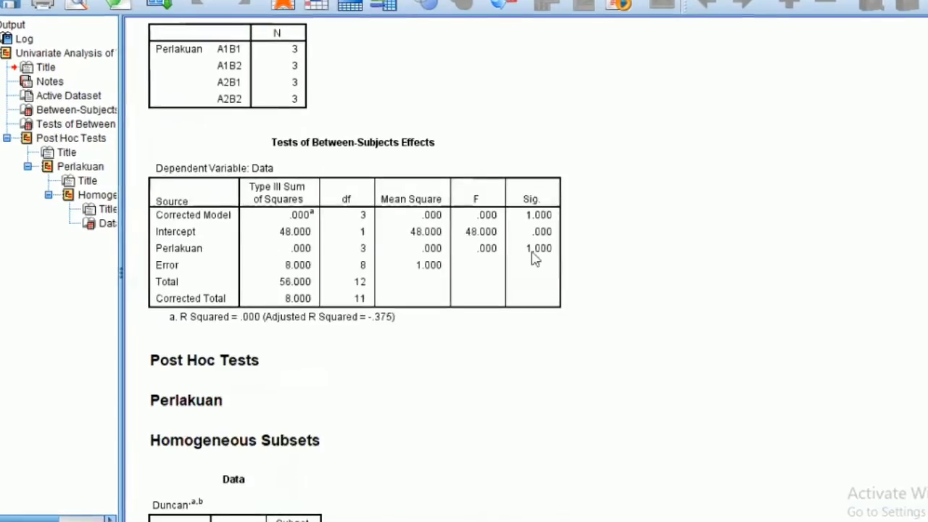
{"action": "scroll", "coordinate": [534, 256], "scroll_direction": "up", "scroll_amount": 3}
{"action": "scroll", "coordinate": [348, 290], "scroll_direction": "up", "scroll_amount": 3}
{"action": "scroll", "coordinate": [348, 290], "scroll_direction": "down", "scroll_amount": 1}
{"action": "scroll", "coordinate": [337, 290], "scroll_direction": "down", "scroll_amount": 5}
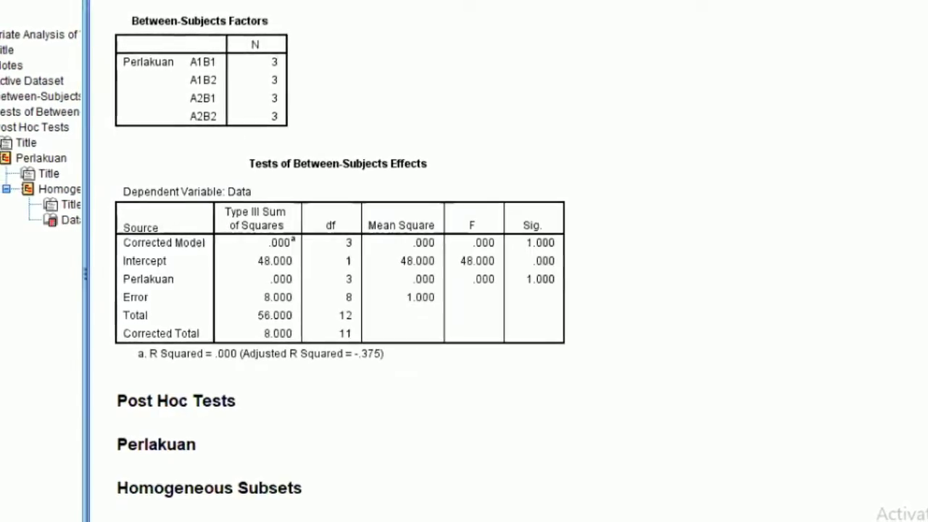
{"action": "scroll", "coordinate": [337, 290], "scroll_direction": "down", "scroll_amount": 8}
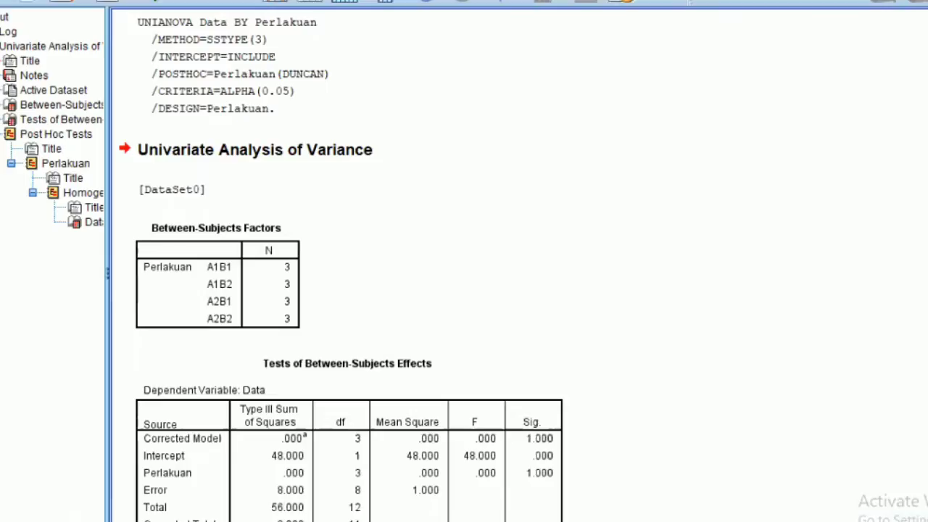
{"action": "scroll", "coordinate": [337, 290], "scroll_direction": "down", "scroll_amount": 1}
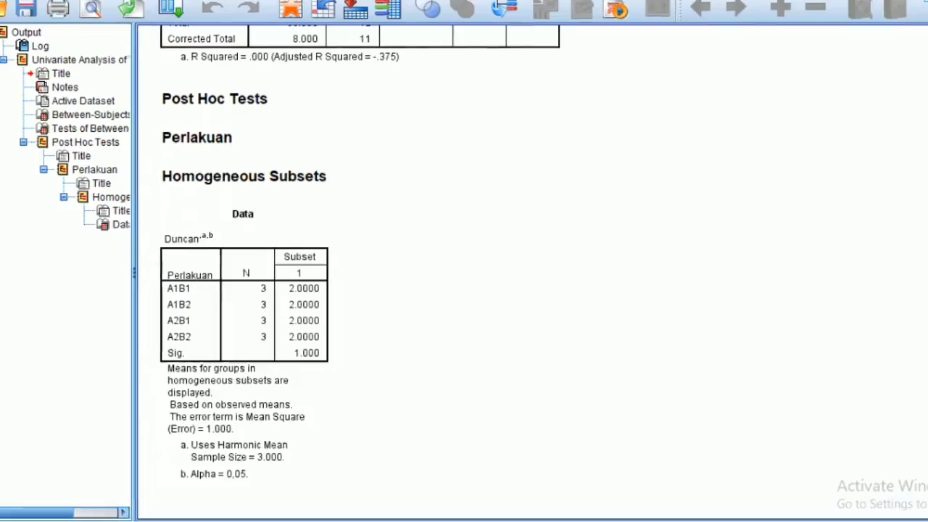
{"action": "scroll", "coordinate": [529, 275], "scroll_direction": "up", "scroll_amount": 4}
{"action": "scroll", "coordinate": [341, 239], "scroll_direction": "up", "scroll_amount": 3}
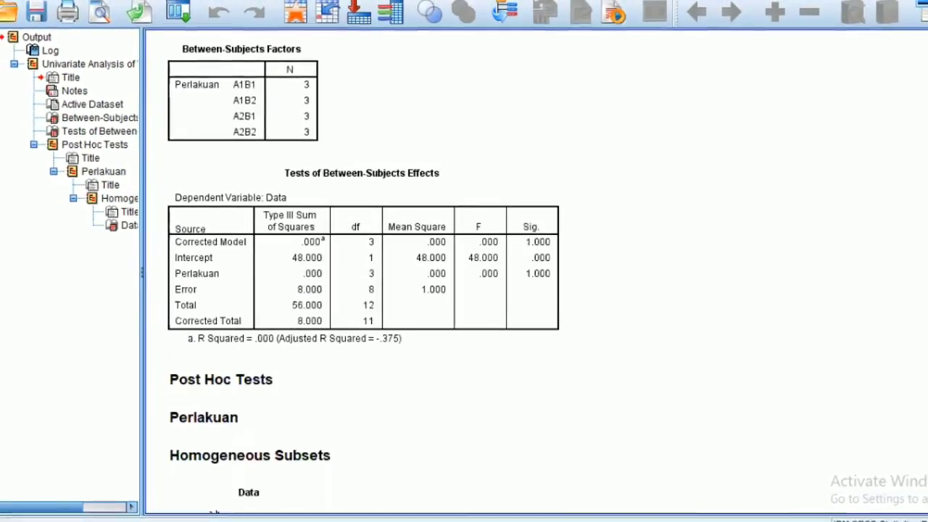
Step: Copy the Tests of Between-Subjects Effects table from the analysis output
{"action": "left_click", "coordinate": [551, 312]}
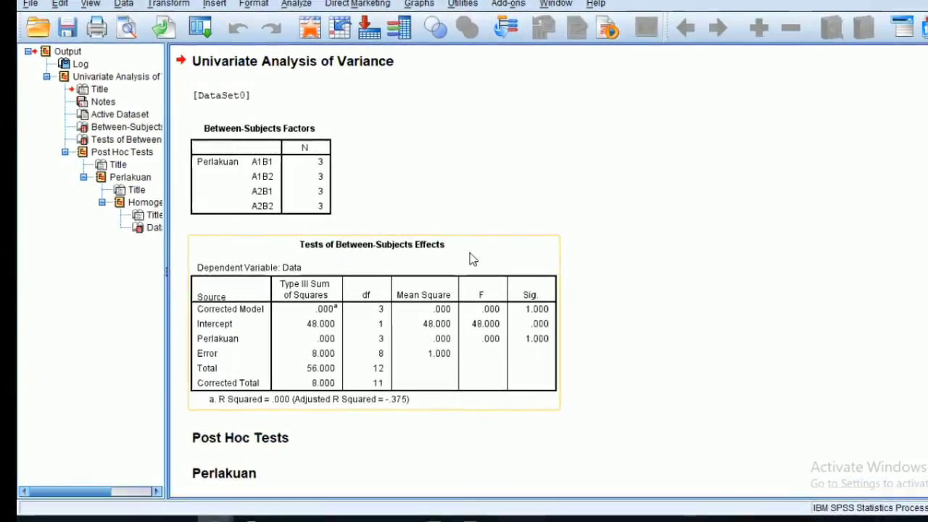
{"action": "right_click", "coordinate": [471, 258]}
{"action": "left_click", "coordinate": [493, 285]}
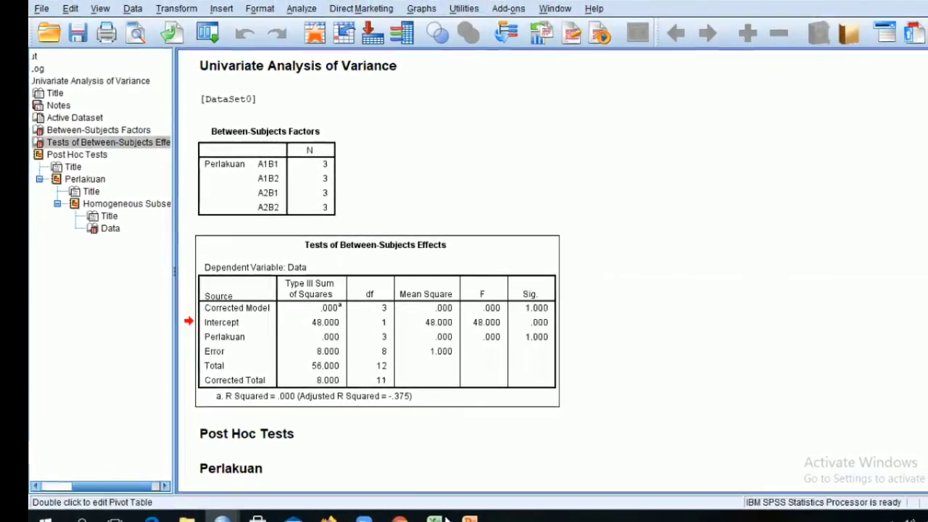
Step: Switch to Excel, paste the Perlakuan, Ulangan and Data records still marked for copying at cell F3, and return to the SPSS output
{"action": "mouse_move", "coordinate": [444, 521]}
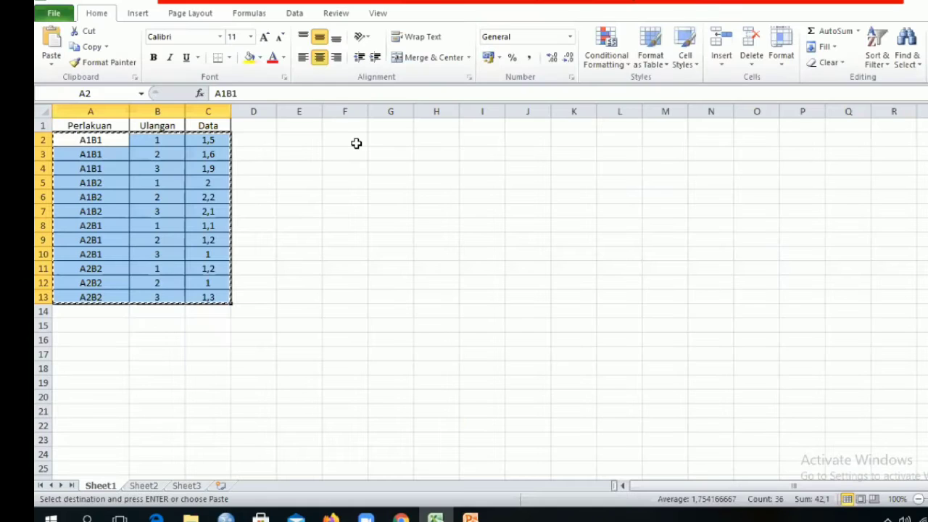
{"action": "left_click", "coordinate": [356, 142]}
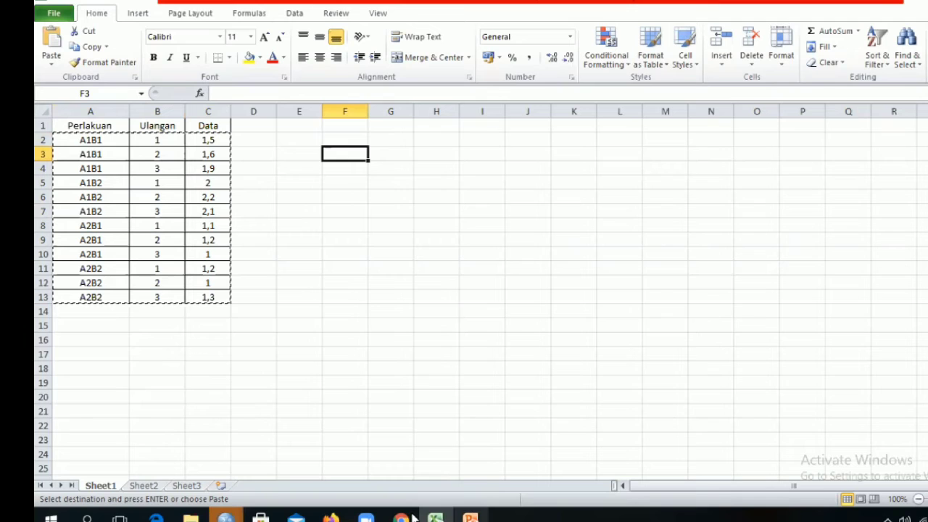
{"action": "key", "text": "Return"}
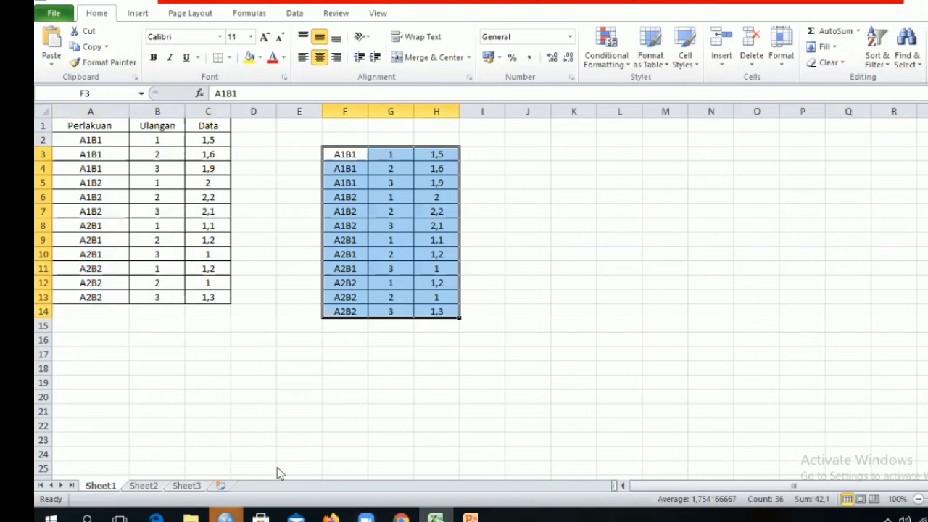
{"action": "left_click", "coordinate": [323, 445]}
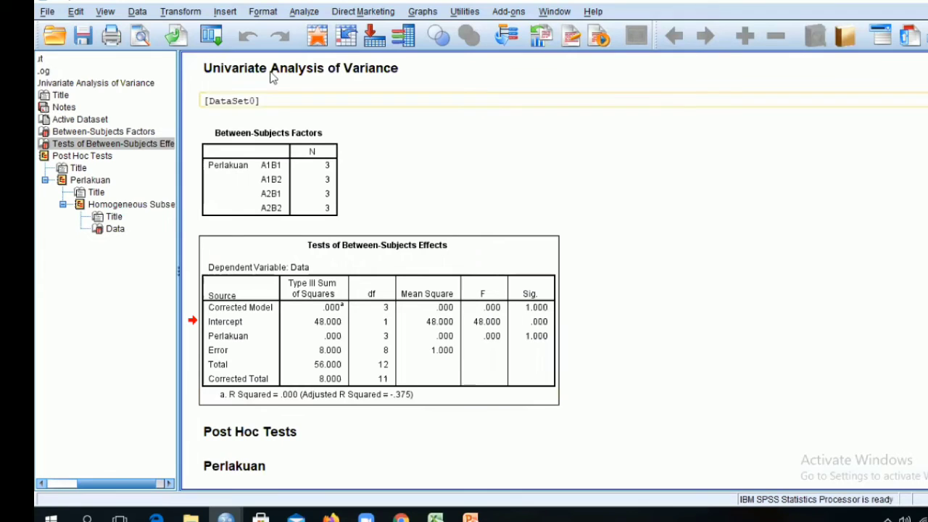